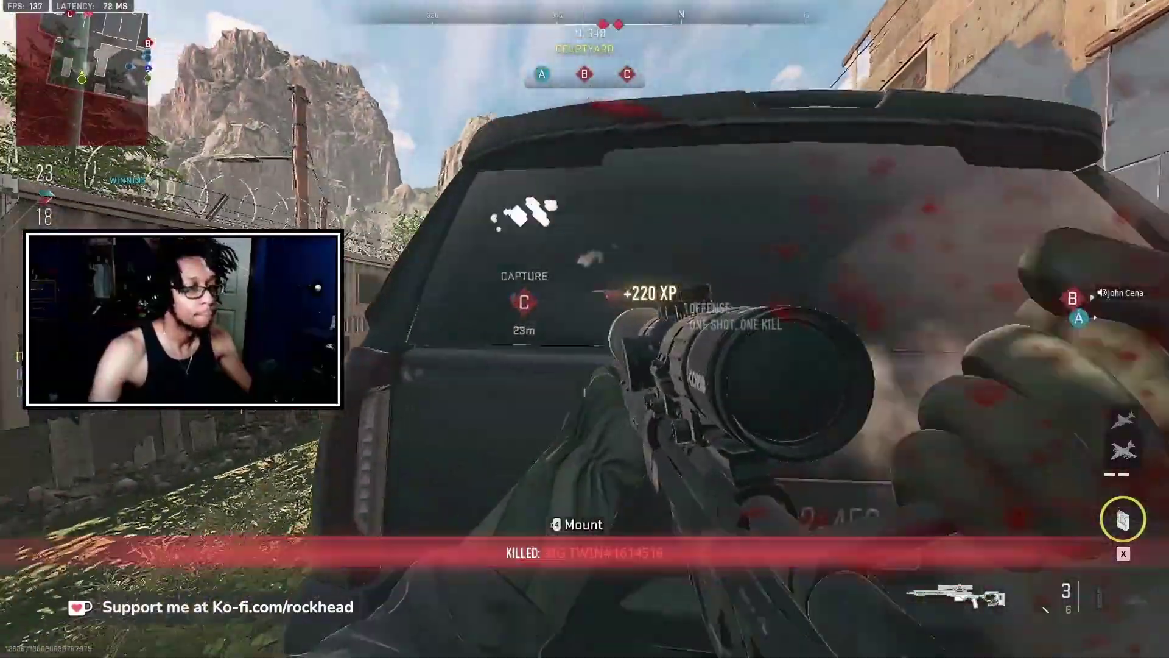
Step: Scope in with the sniper and shoot the enemy near the Courtyard capture point
{"action": "key", "text": "w"}
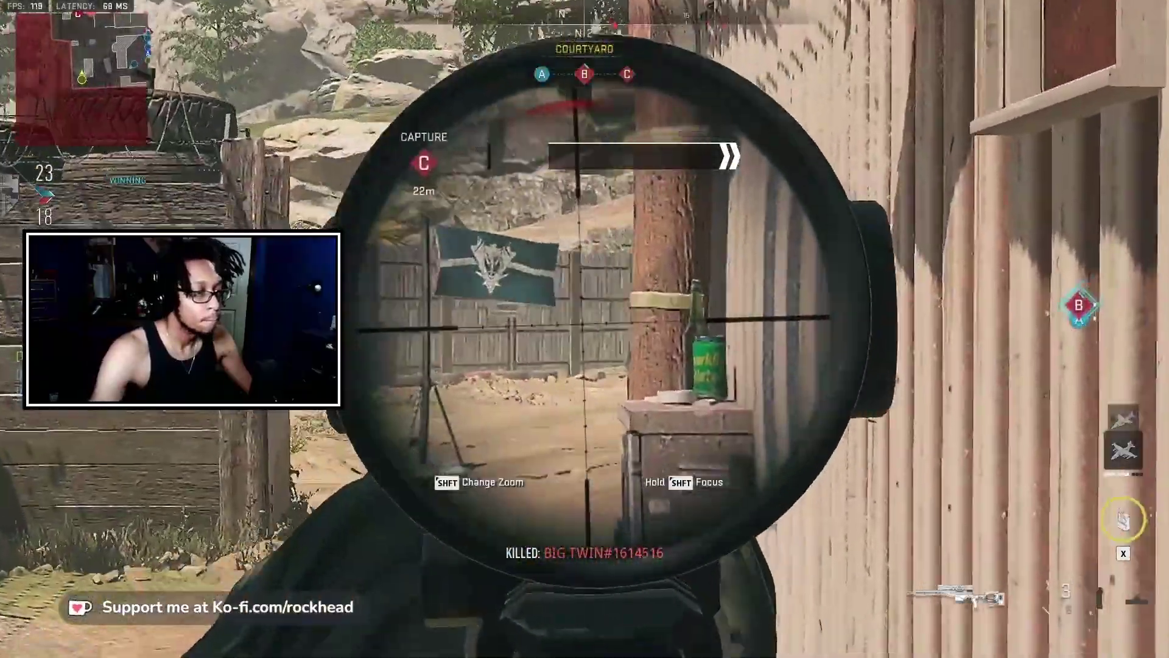
{"action": "left_click", "coordinate": [584, 328]}
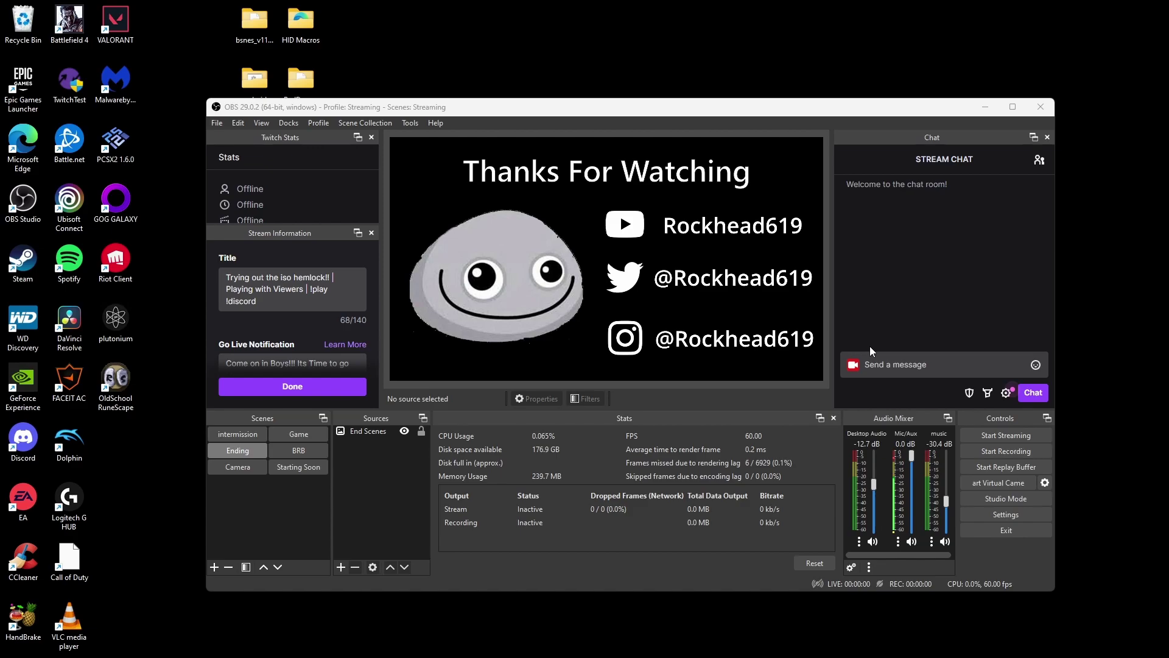
Step: Open OBS Settings from the Controls dock, showing the General page
{"action": "left_click", "coordinate": [1005, 515]}
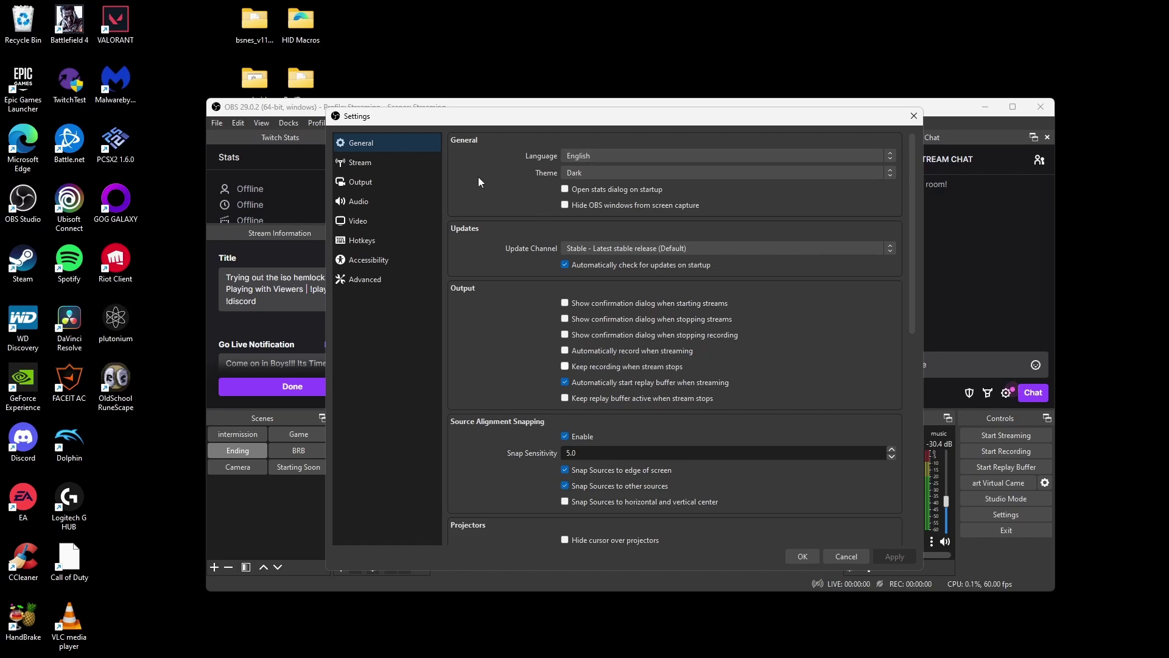
Step: On the Stream page, keep Twitch as the service with the US East: New York, NY server
{"action": "left_click", "coordinate": [389, 163]}
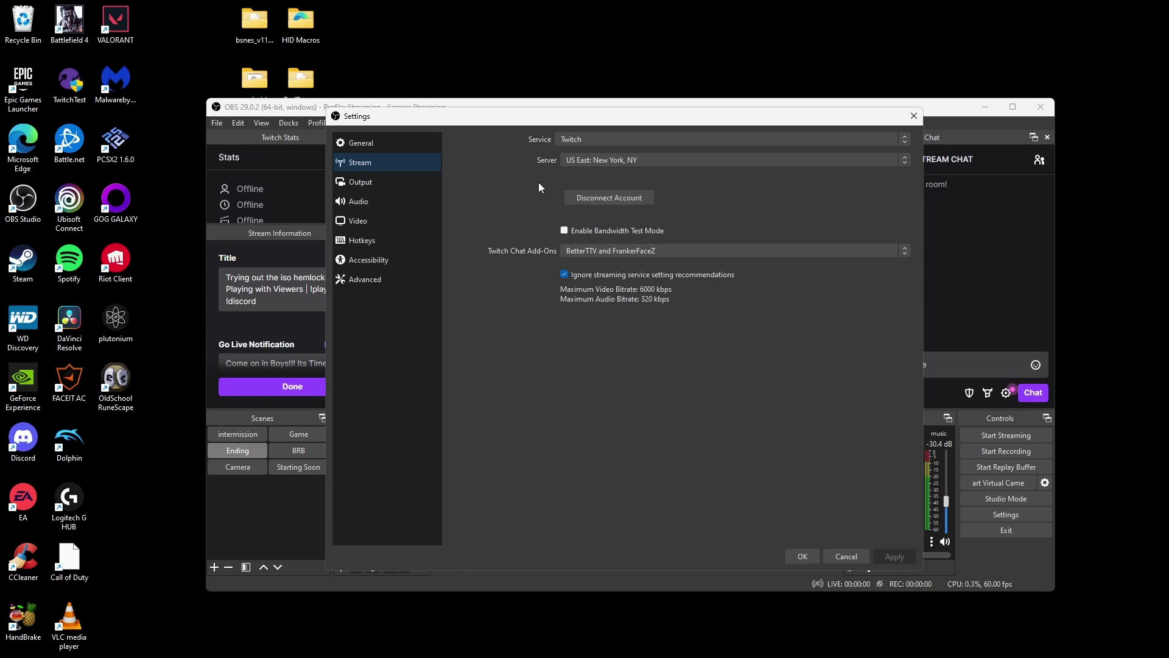
{"action": "left_click", "coordinate": [582, 141]}
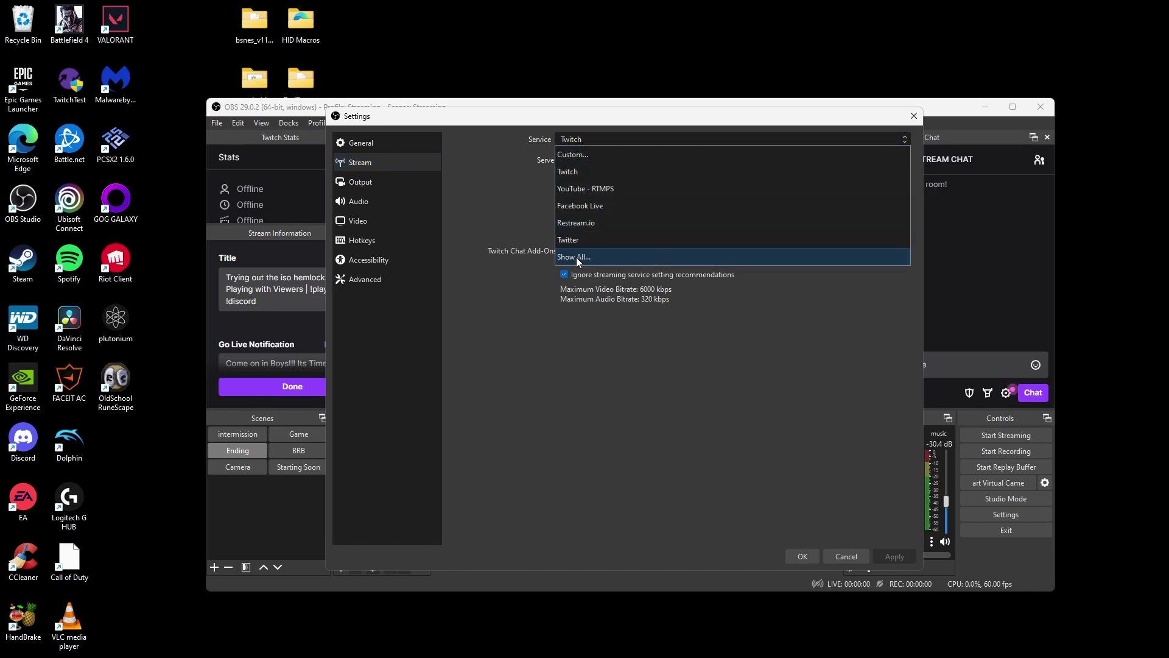
{"action": "left_click", "coordinate": [518, 189]}
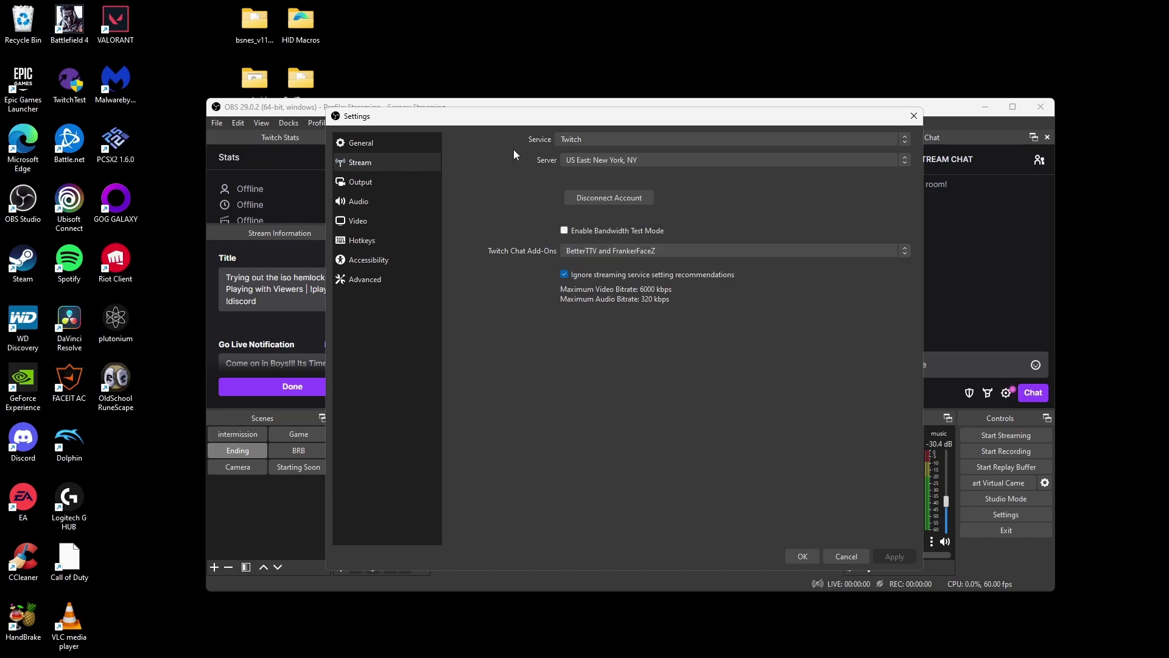
{"action": "left_click", "coordinate": [622, 162]}
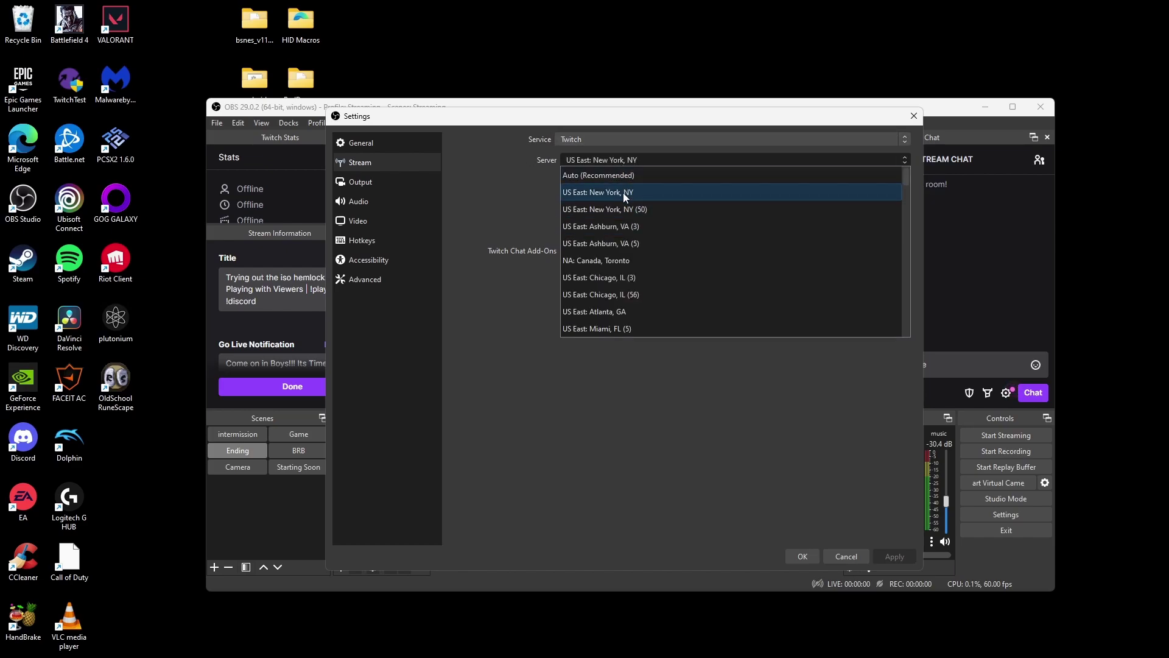
{"action": "left_click", "coordinate": [623, 192]}
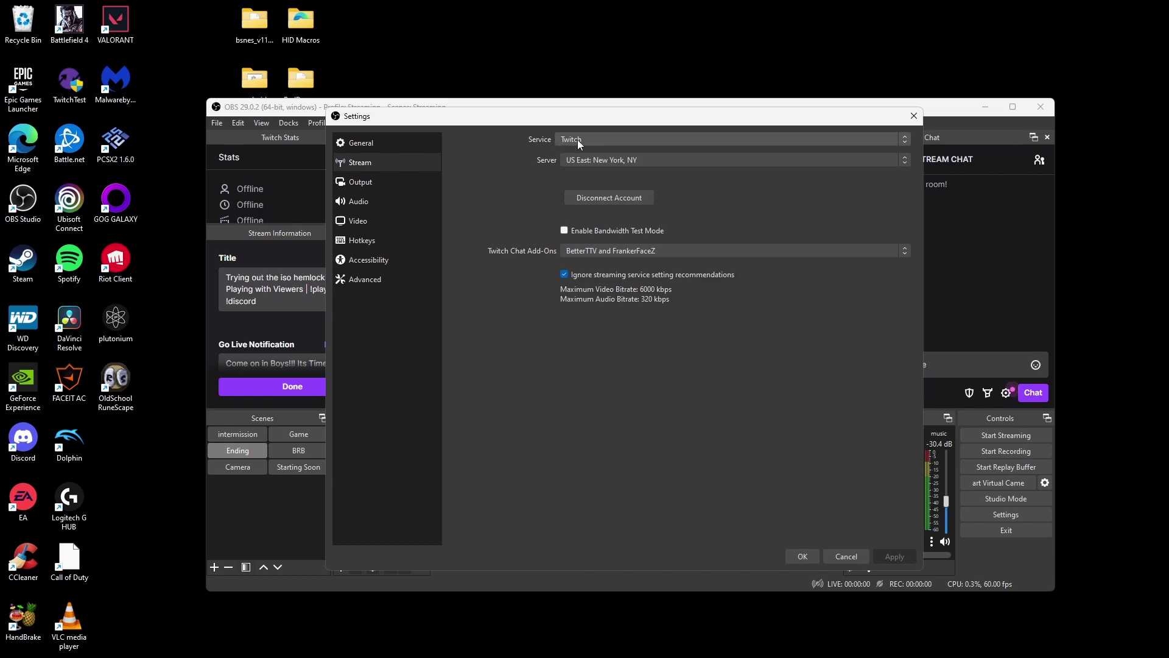
{"action": "left_click", "coordinate": [609, 164]}
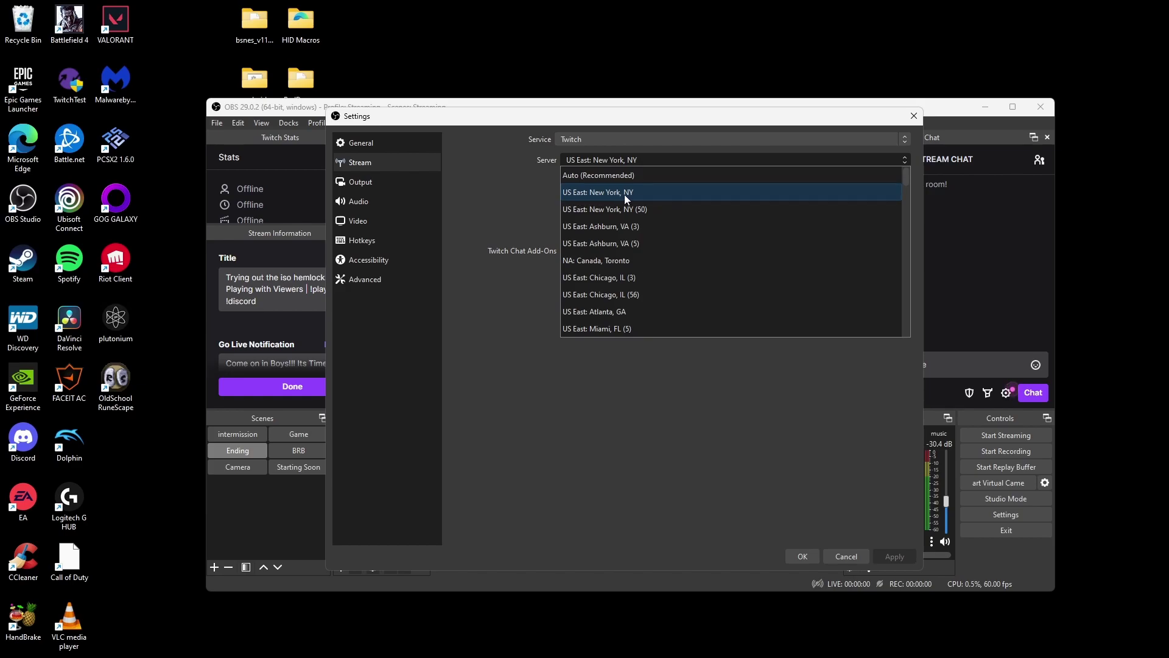
{"action": "left_click", "coordinate": [488, 186]}
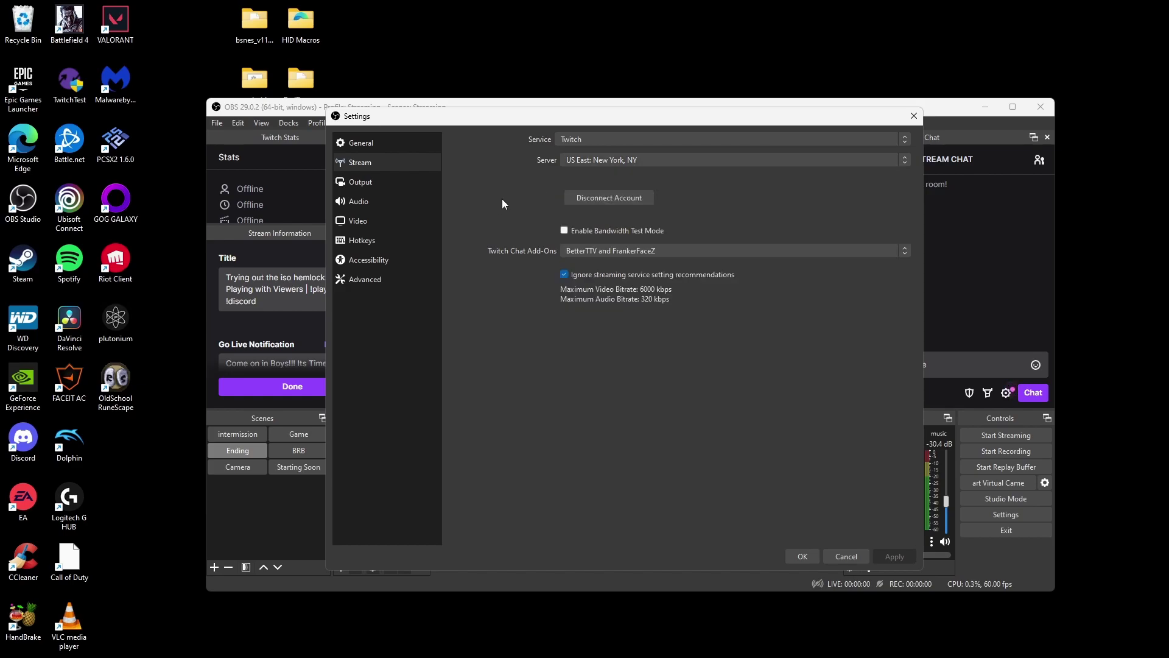
Step: On the Output page, keep the NVIDIA NVENC H.264 encoder and CBR rate control
{"action": "left_click", "coordinate": [403, 183]}
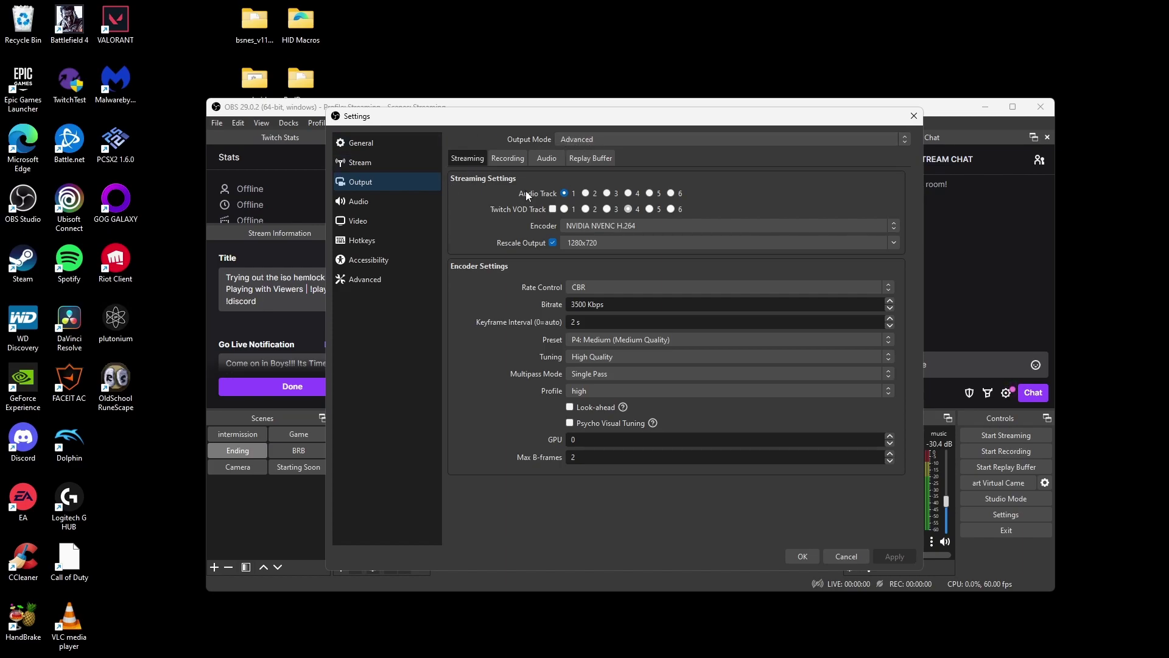
{"action": "left_click", "coordinate": [601, 226]}
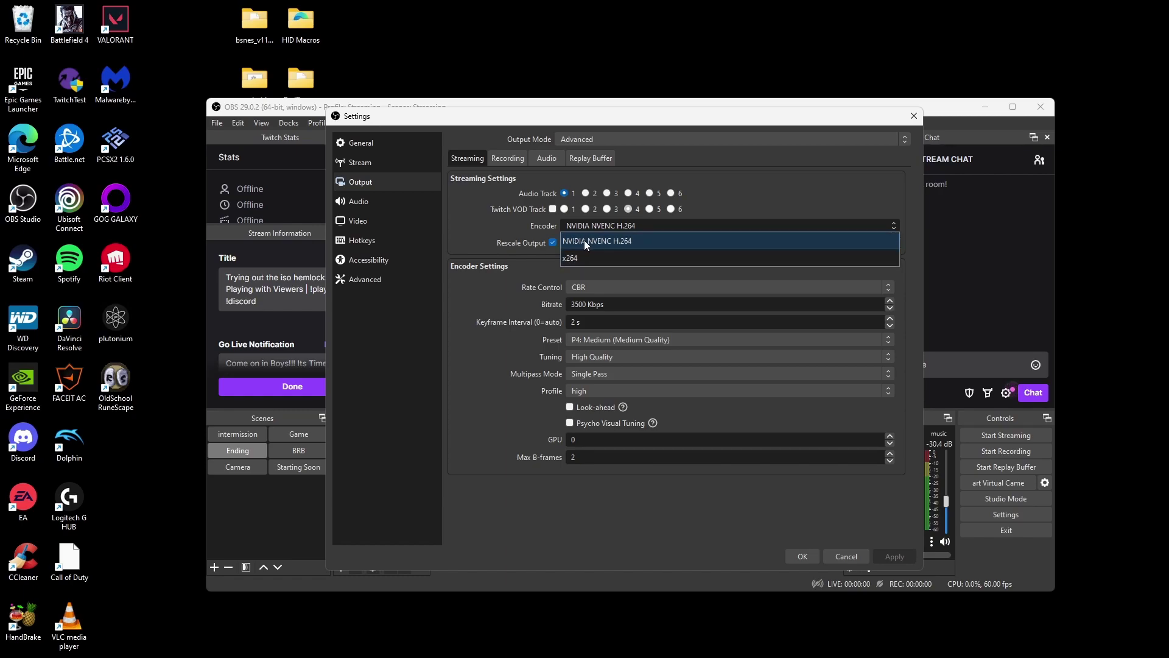
{"action": "left_click", "coordinate": [481, 192]}
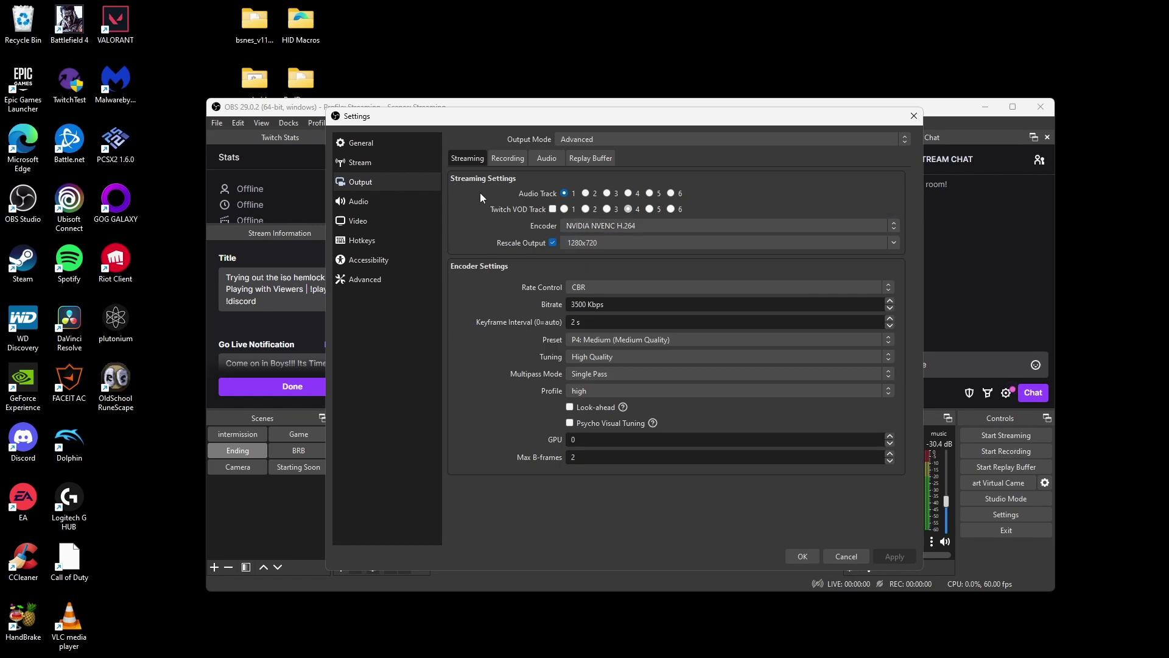
{"action": "left_click", "coordinate": [586, 289]}
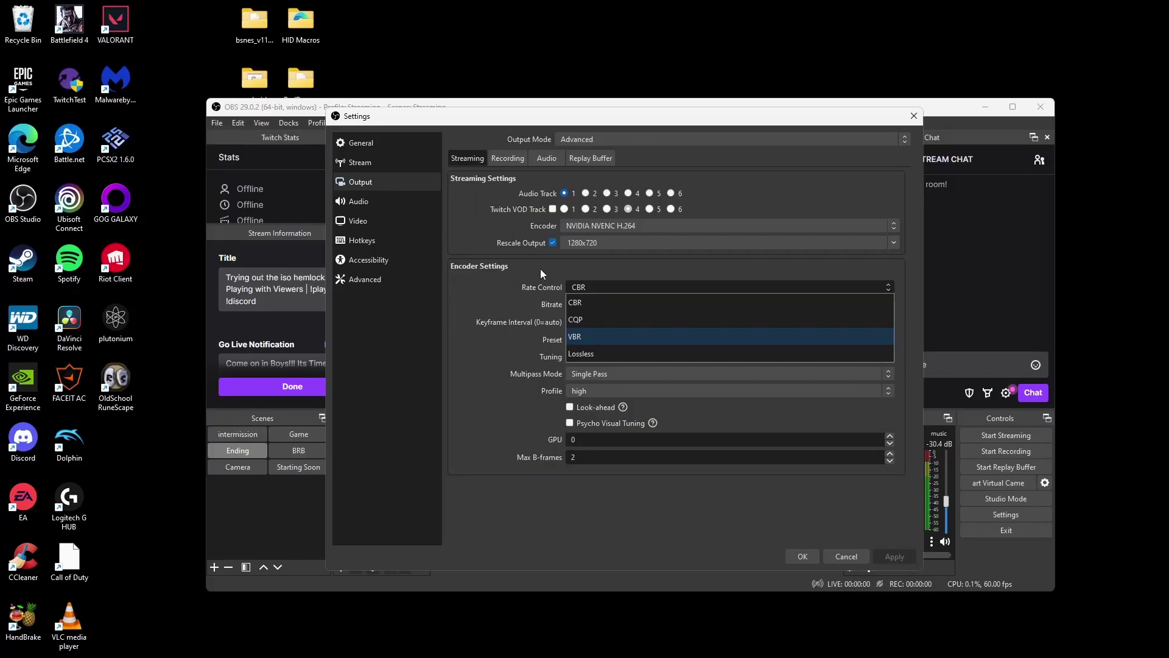
{"action": "left_click", "coordinate": [611, 286]}
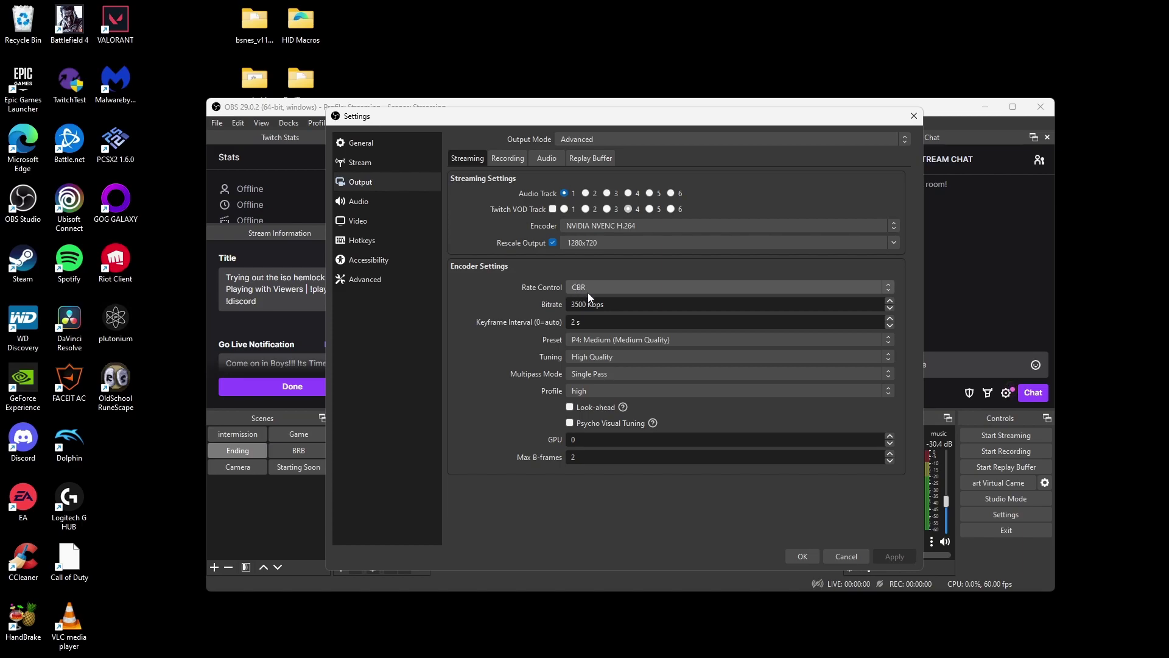
{"action": "left_click", "coordinate": [595, 288]}
{"action": "left_click", "coordinate": [595, 289]}
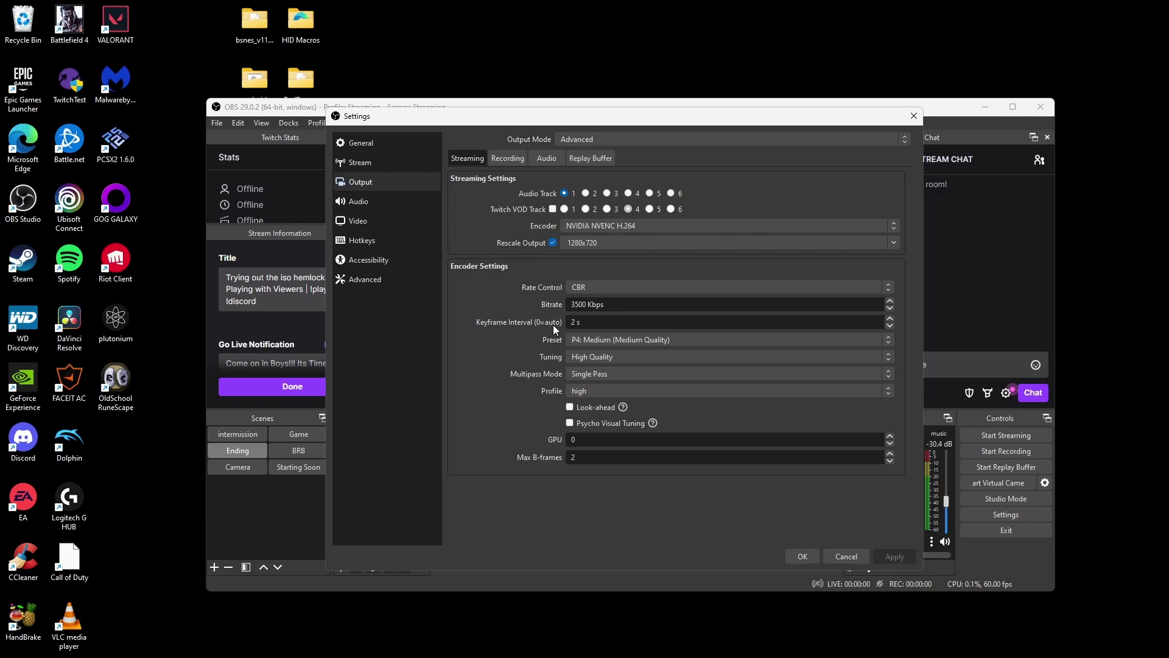
{"action": "left_click", "coordinate": [608, 340]}
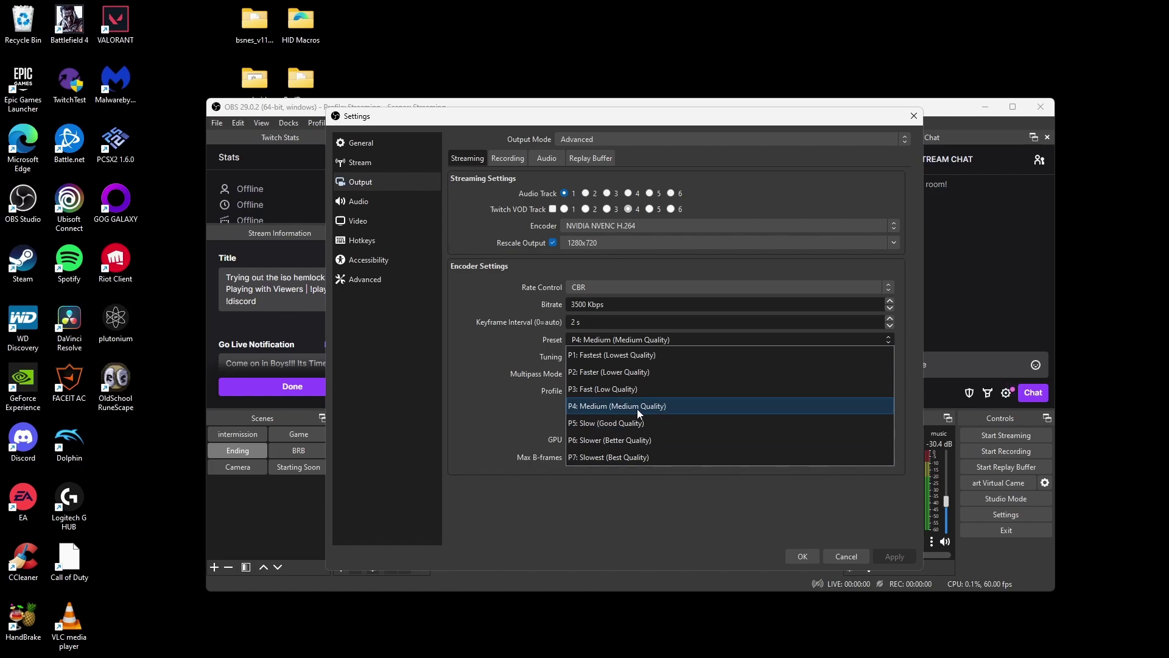
{"action": "left_click", "coordinate": [543, 396]}
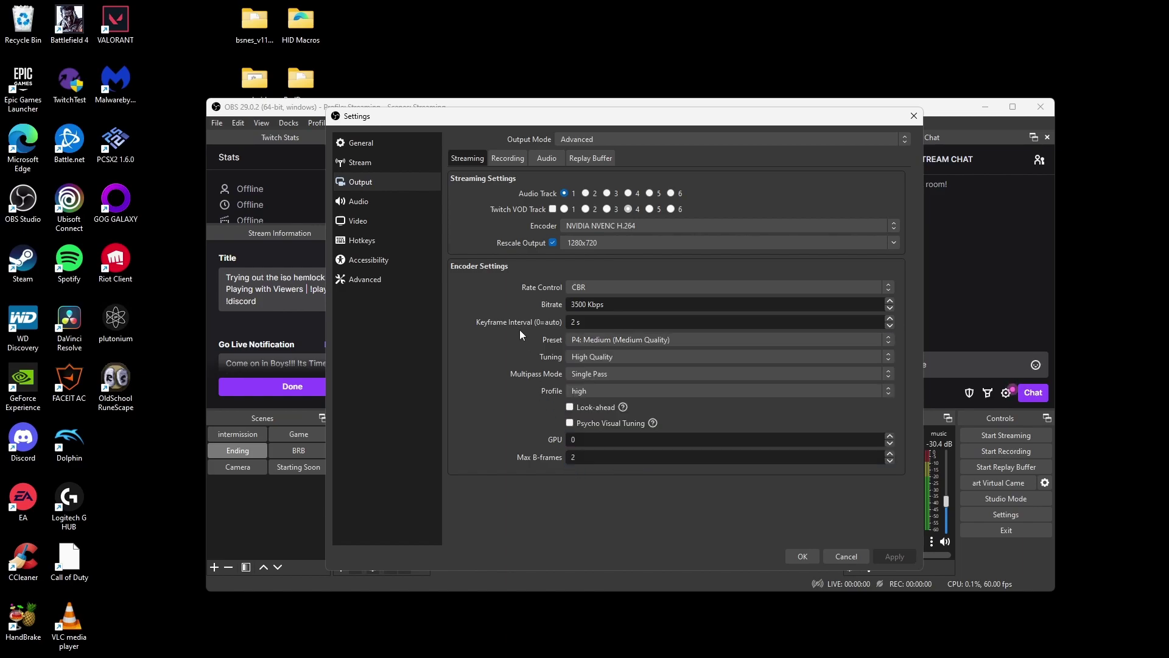
{"action": "left_click", "coordinate": [604, 357]}
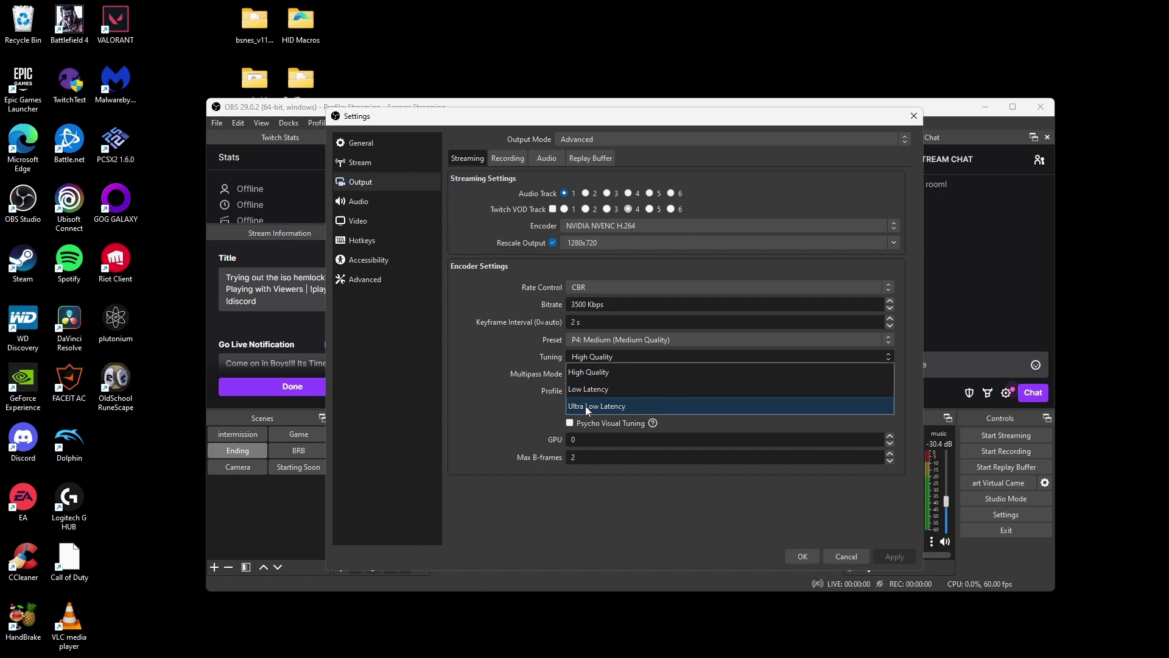
{"action": "left_click", "coordinate": [520, 351]}
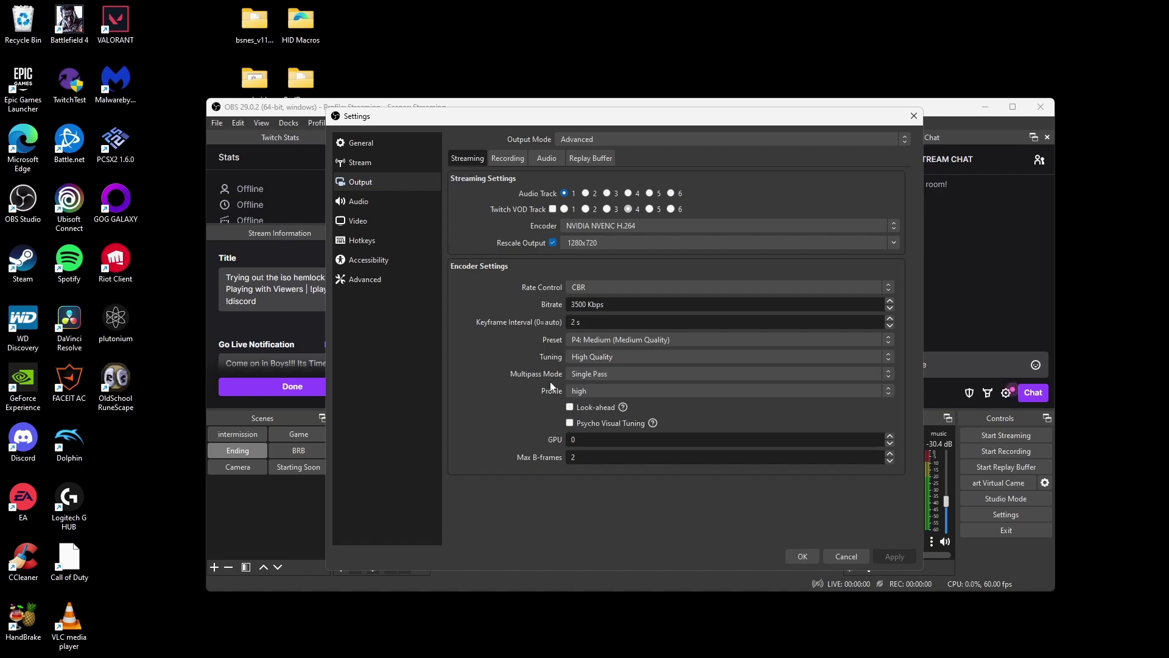
{"action": "left_click", "coordinate": [598, 373]}
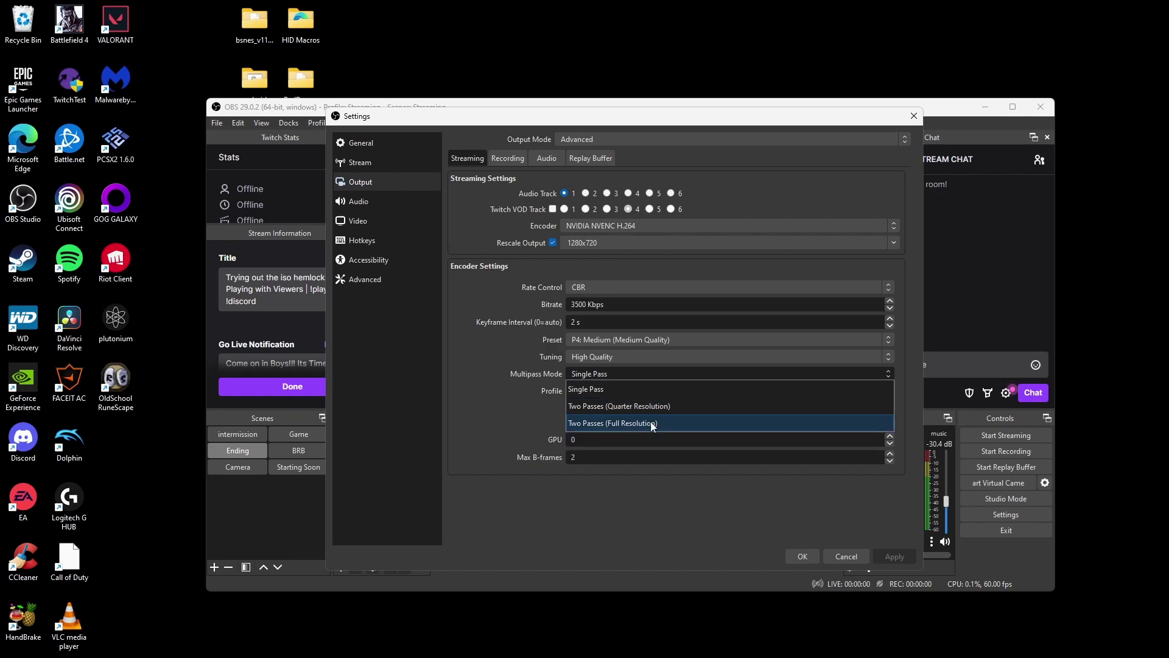
{"action": "left_click", "coordinate": [534, 390]}
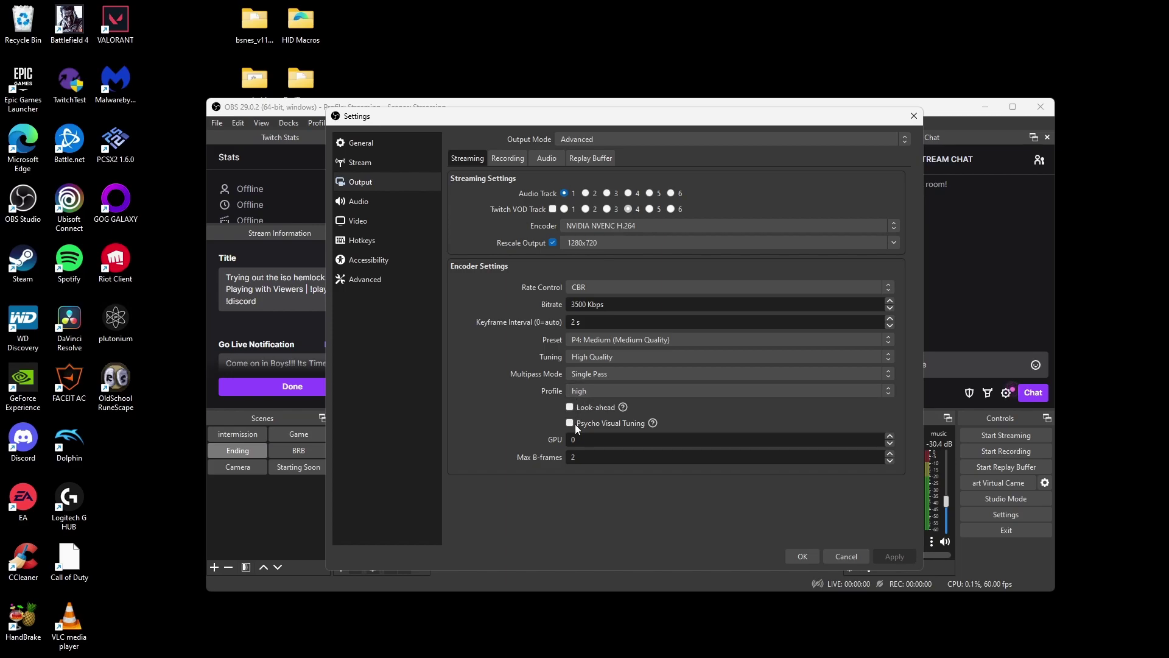
Step: Leave the Track 1 audio bitrate at 160 on the Output audio settings
{"action": "mouse_move", "coordinate": [623, 413]}
{"action": "left_click", "coordinate": [537, 159]}
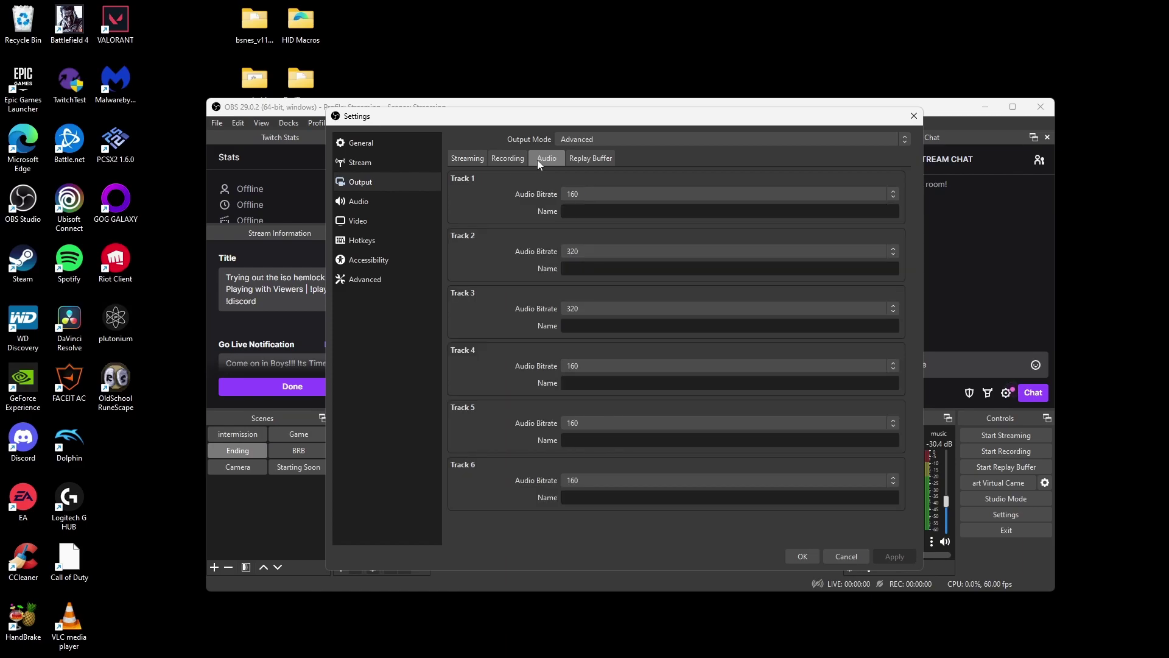
{"action": "left_click", "coordinate": [573, 194]}
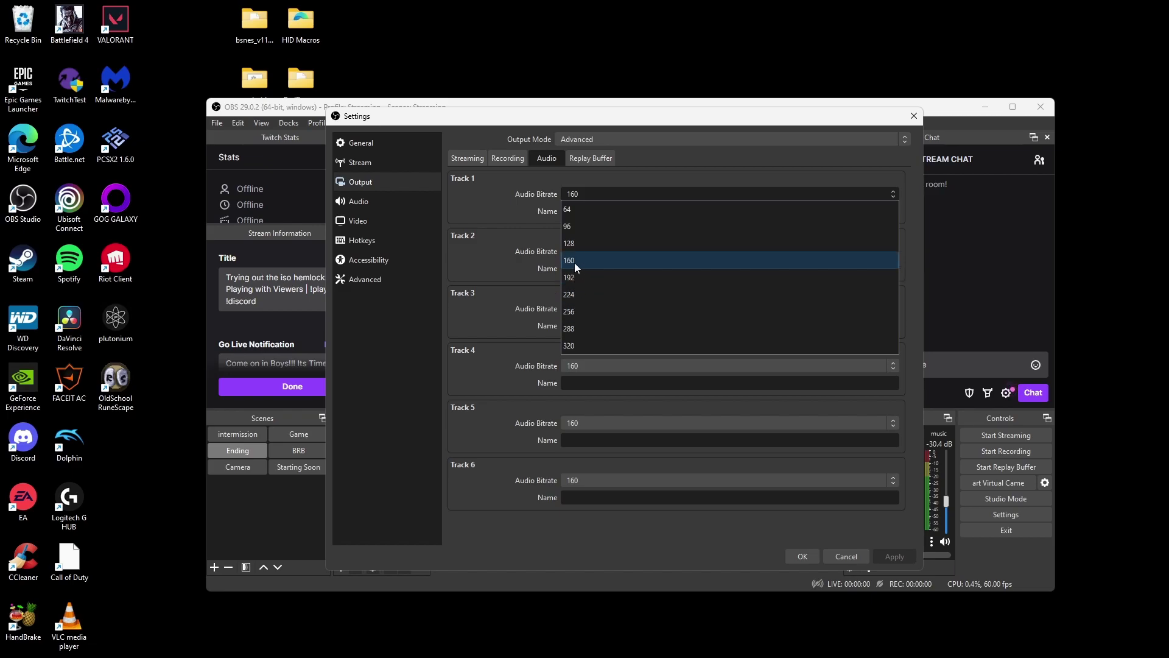
{"action": "left_click", "coordinate": [495, 195]}
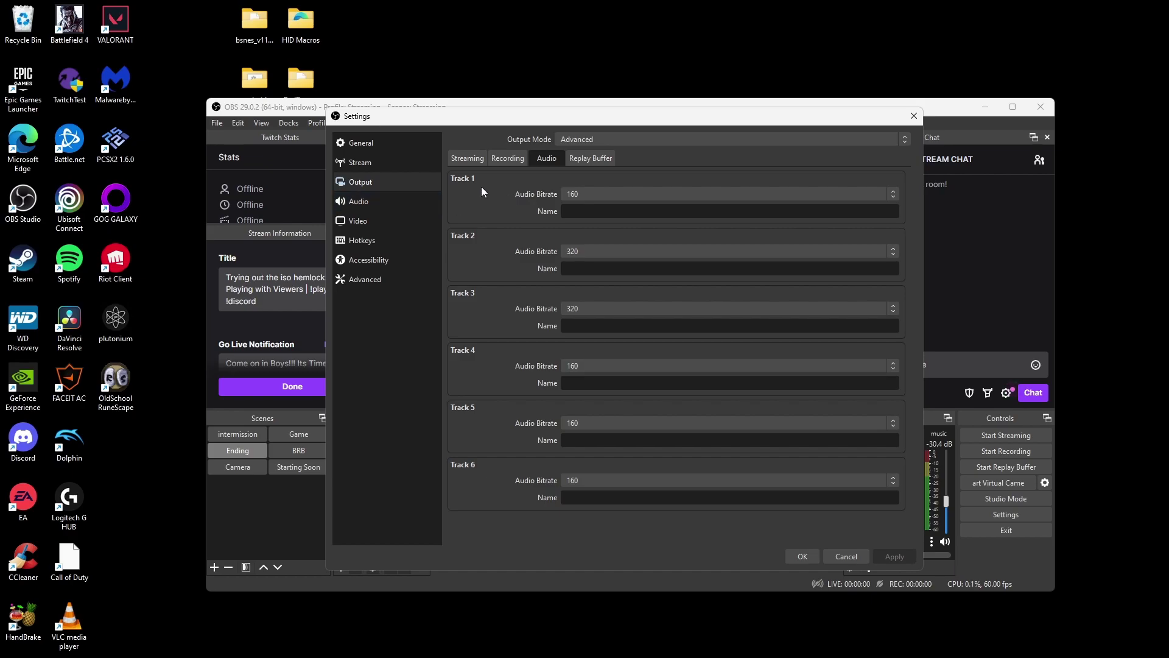
{"action": "left_click", "coordinate": [366, 206]}
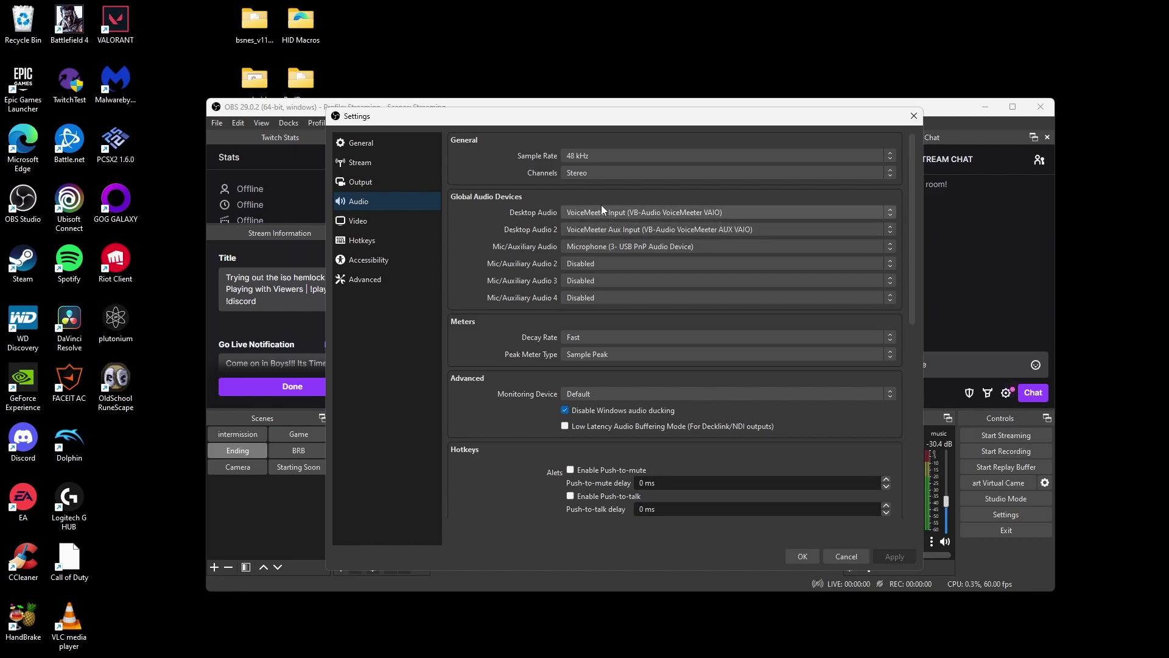
{"action": "left_click", "coordinate": [590, 176]}
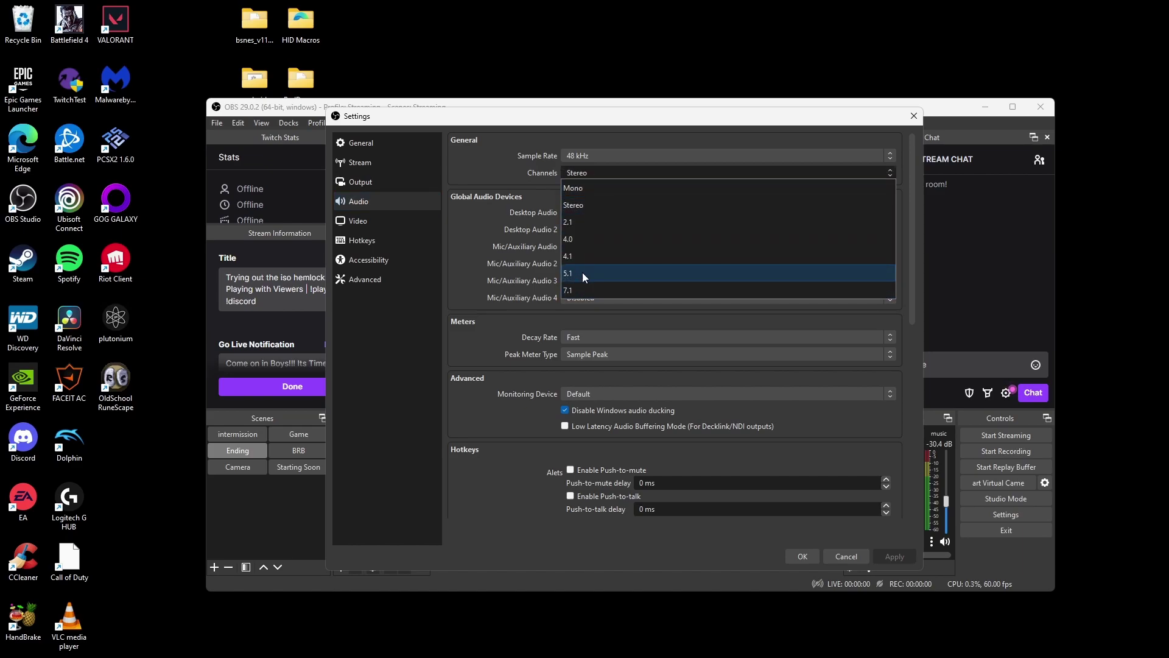
{"action": "left_click", "coordinate": [520, 178]}
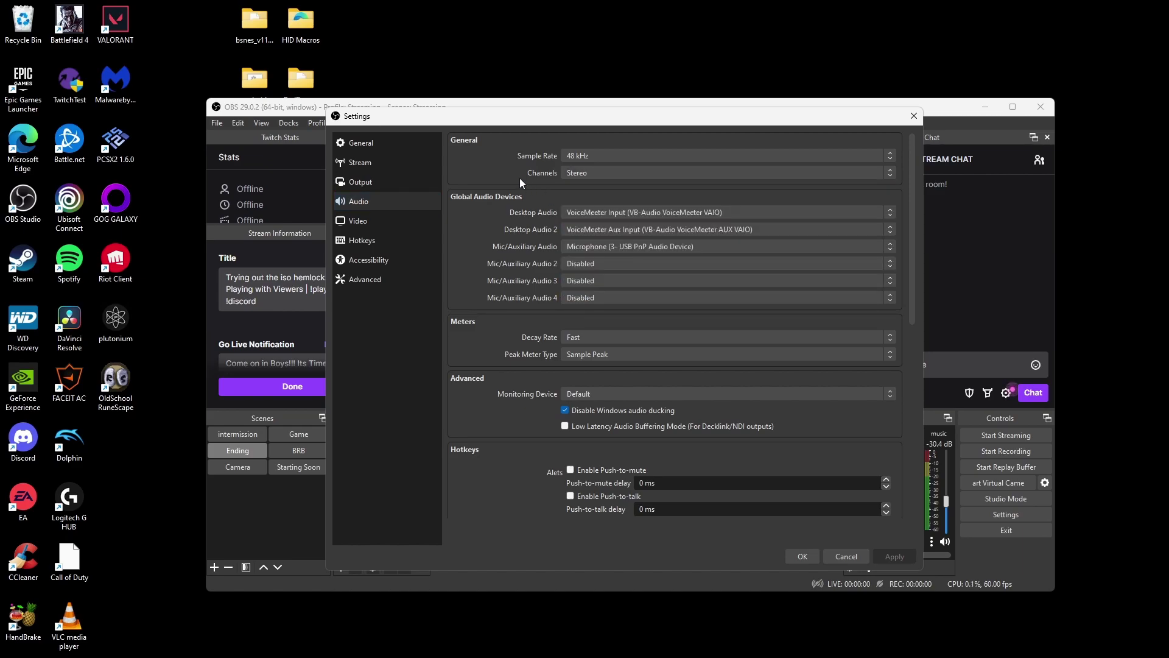
{"action": "scroll", "coordinate": [533, 303], "scroll_direction": "down", "scroll_amount": 5}
{"action": "scroll", "coordinate": [572, 308], "scroll_direction": "down", "scroll_amount": 2}
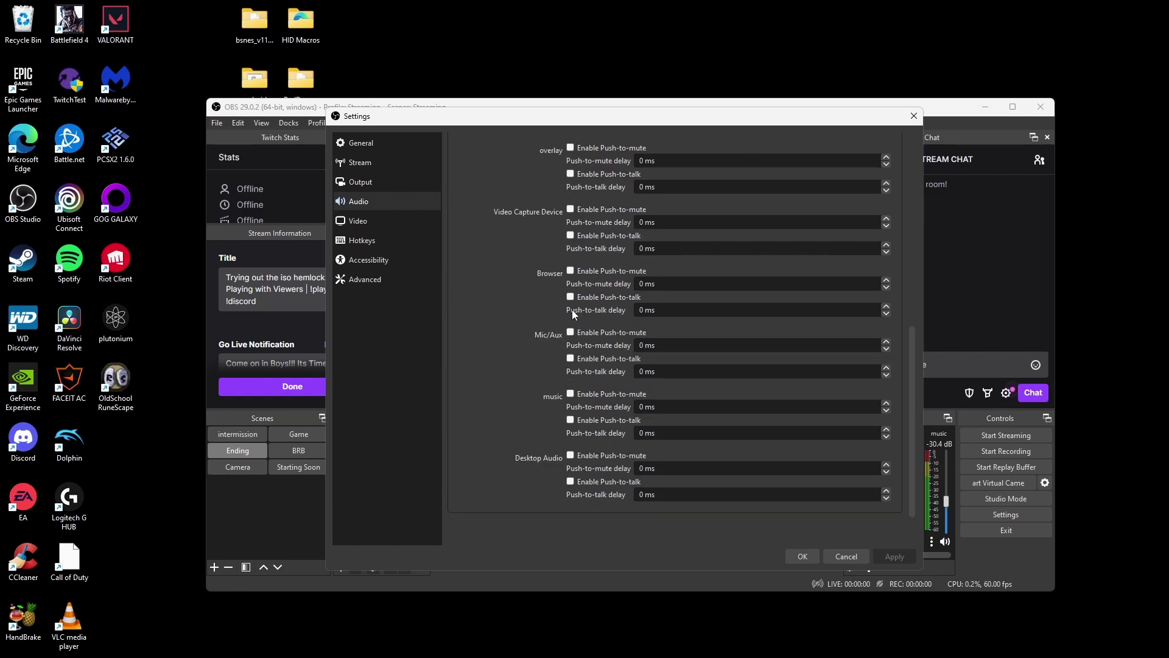
{"action": "scroll", "coordinate": [572, 310], "scroll_direction": "up", "scroll_amount": 4}
{"action": "scroll", "coordinate": [573, 314], "scroll_direction": "up", "scroll_amount": 3}
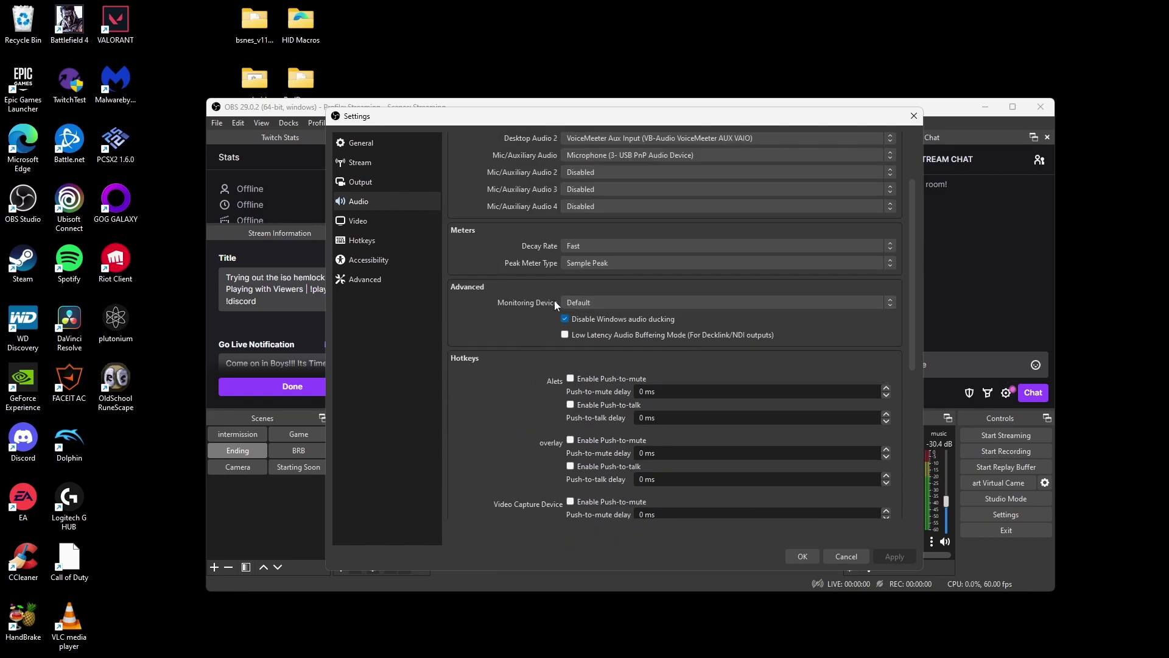
Step: On the Video page, settle the output resolution at 1920x1080 and common FPS at 60
{"action": "left_click", "coordinate": [358, 220]}
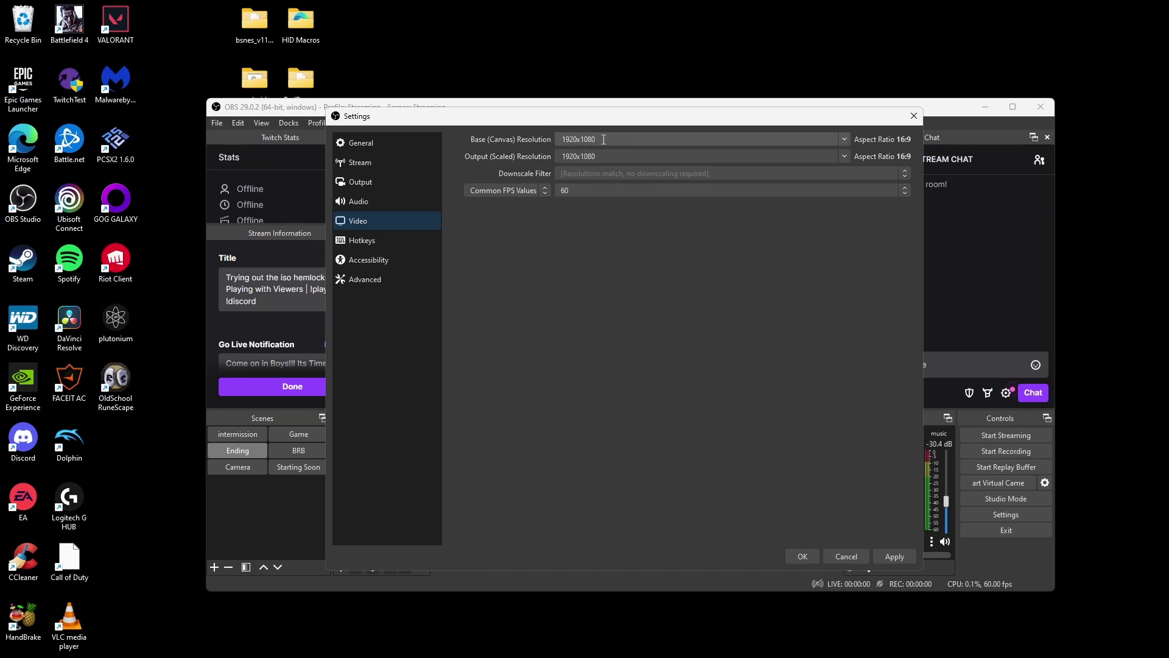
{"action": "left_click", "coordinate": [842, 157]}
{"action": "left_click", "coordinate": [673, 210]}
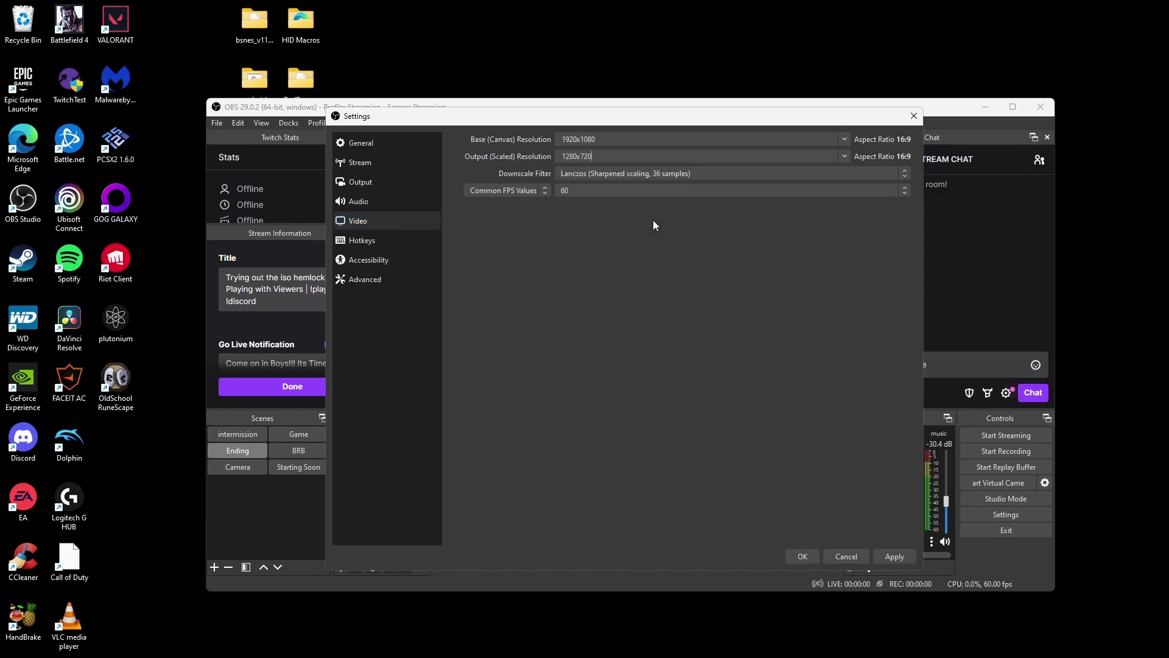
{"action": "left_click", "coordinate": [844, 156]}
{"action": "left_click", "coordinate": [575, 171]}
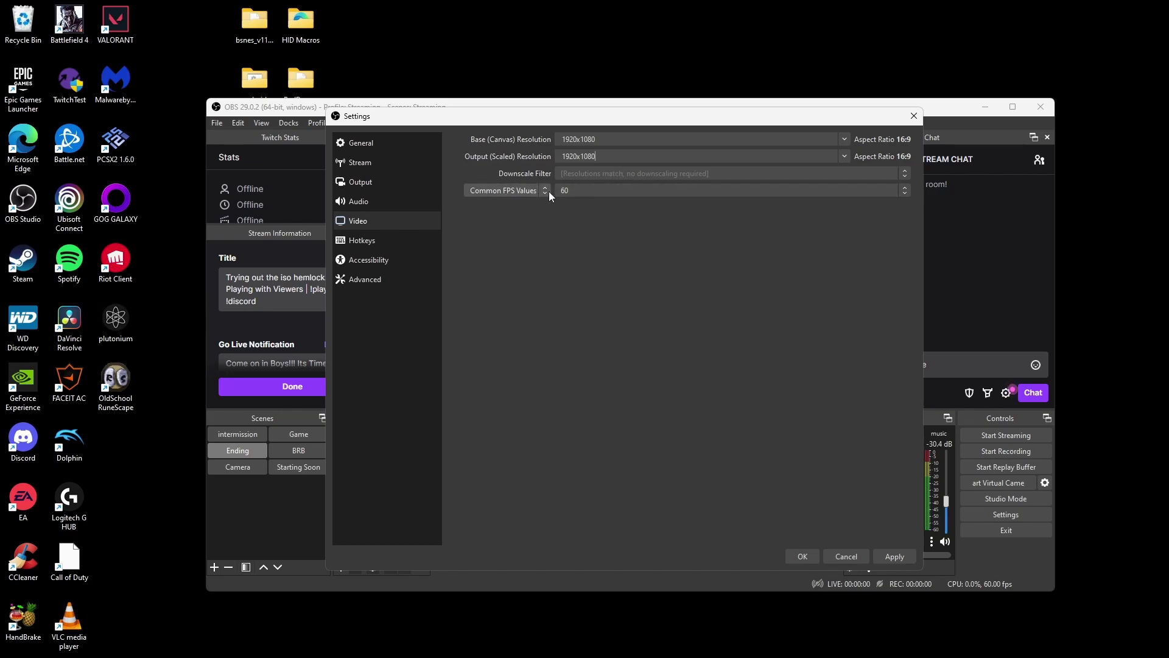
{"action": "left_click", "coordinate": [566, 192]}
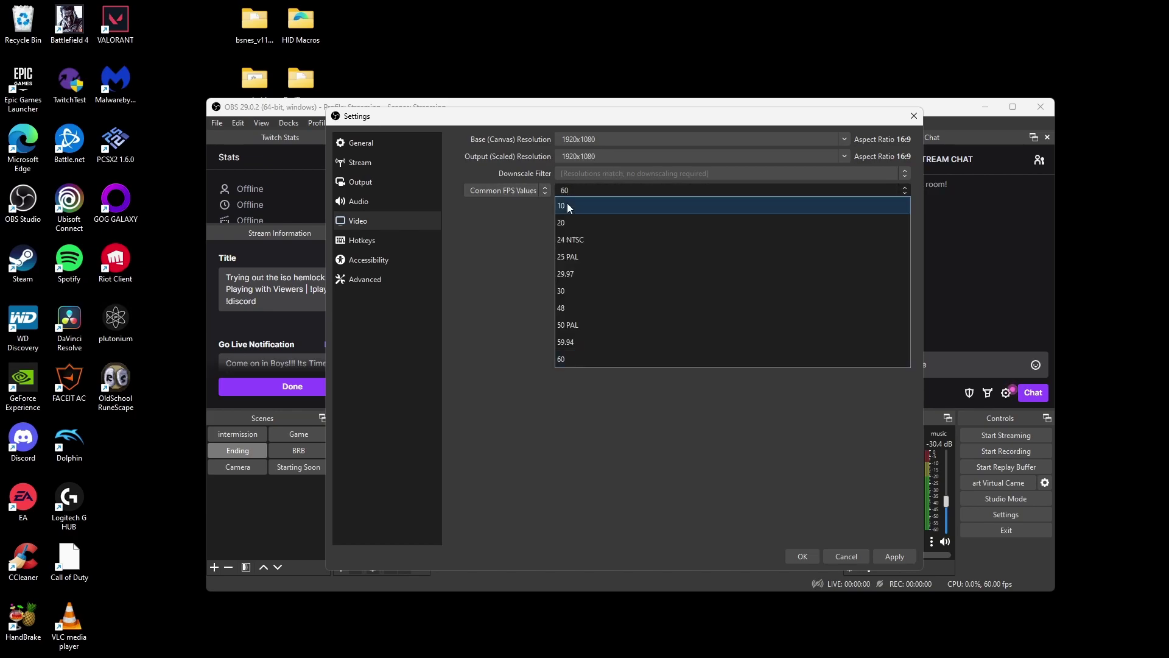
{"action": "left_click", "coordinate": [575, 291]}
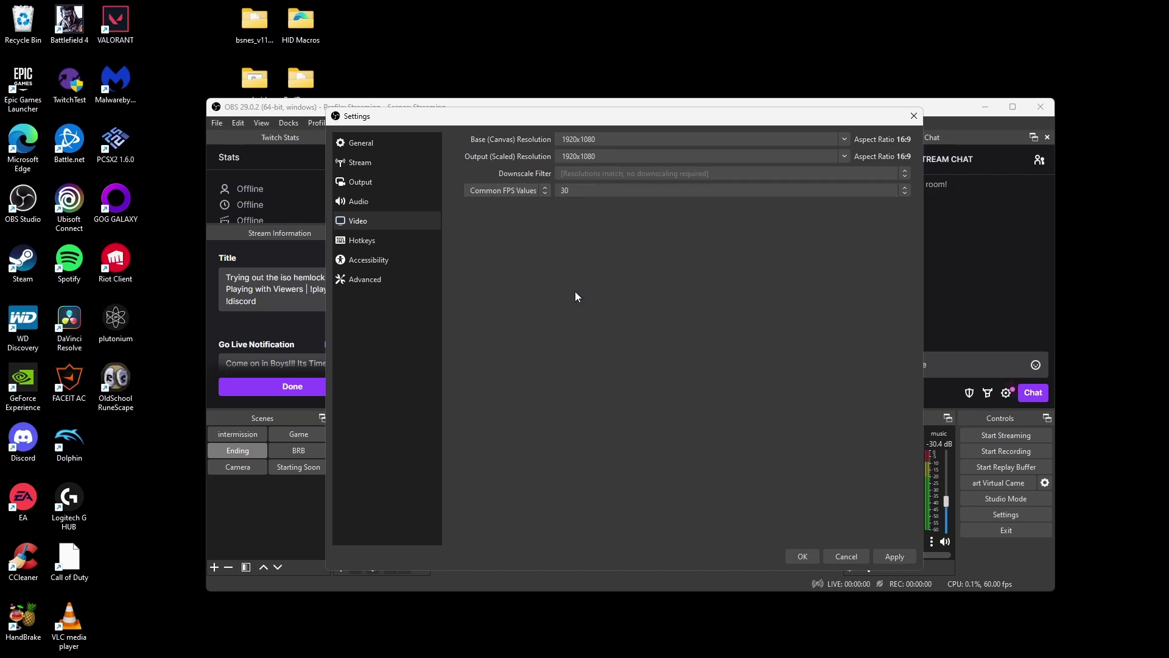
{"action": "left_click", "coordinate": [587, 190]}
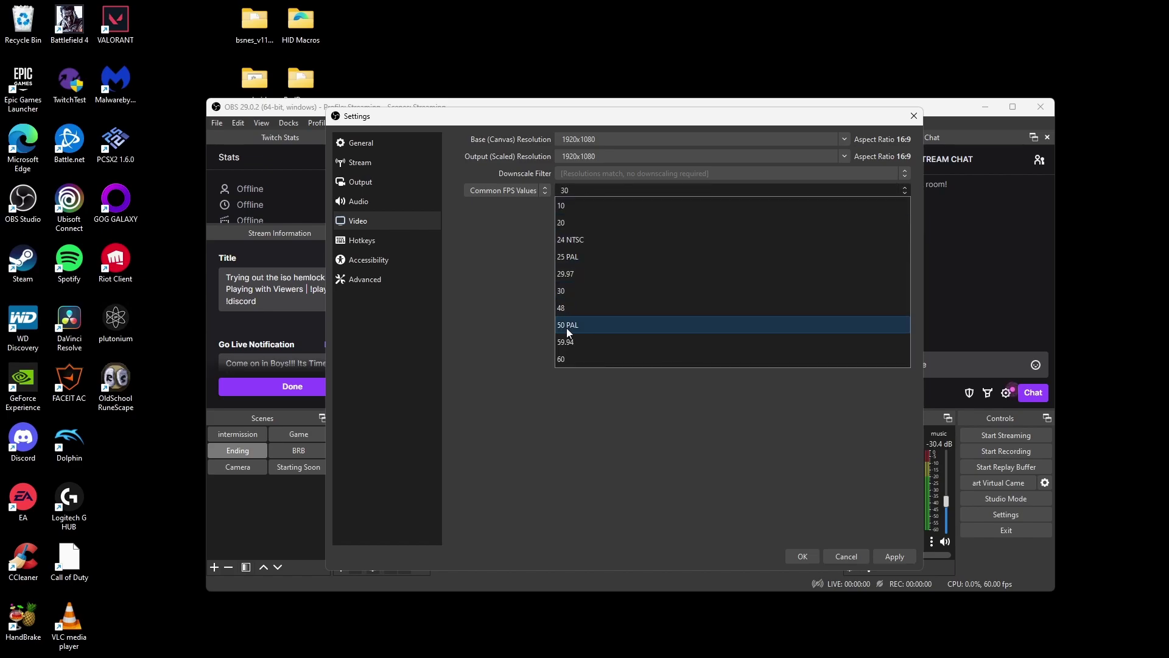
{"action": "left_click", "coordinate": [565, 356]}
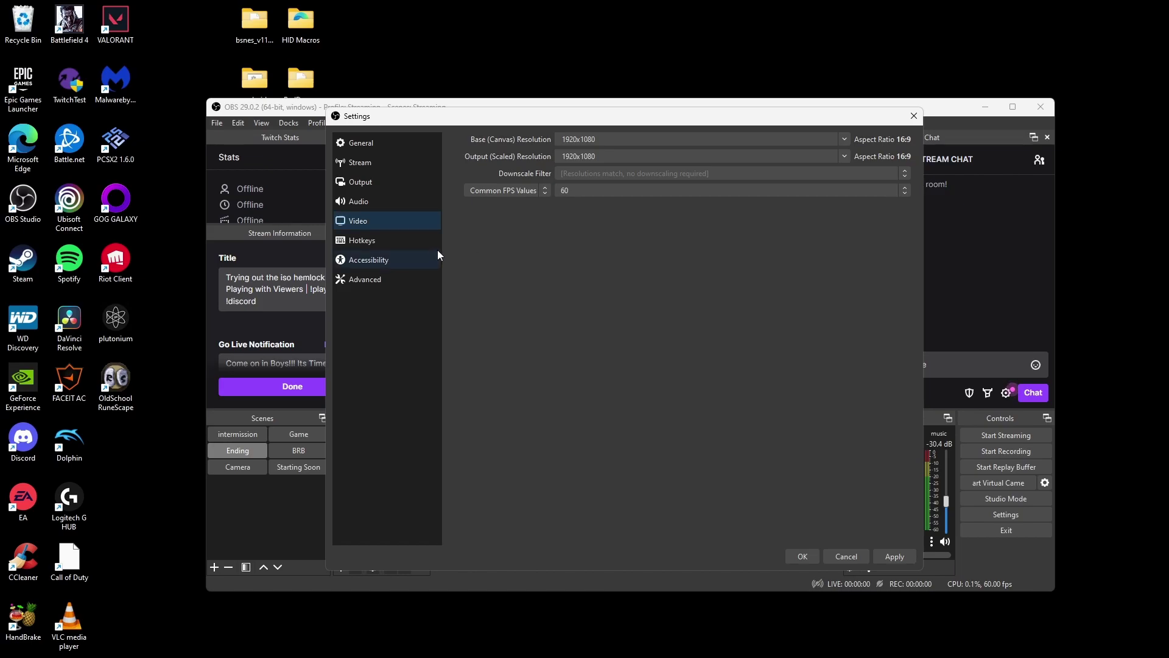
Step: On the Advanced page, keep Above Normal priority, Limited colour range and Rec. 709 colour space
{"action": "left_click", "coordinate": [383, 266]}
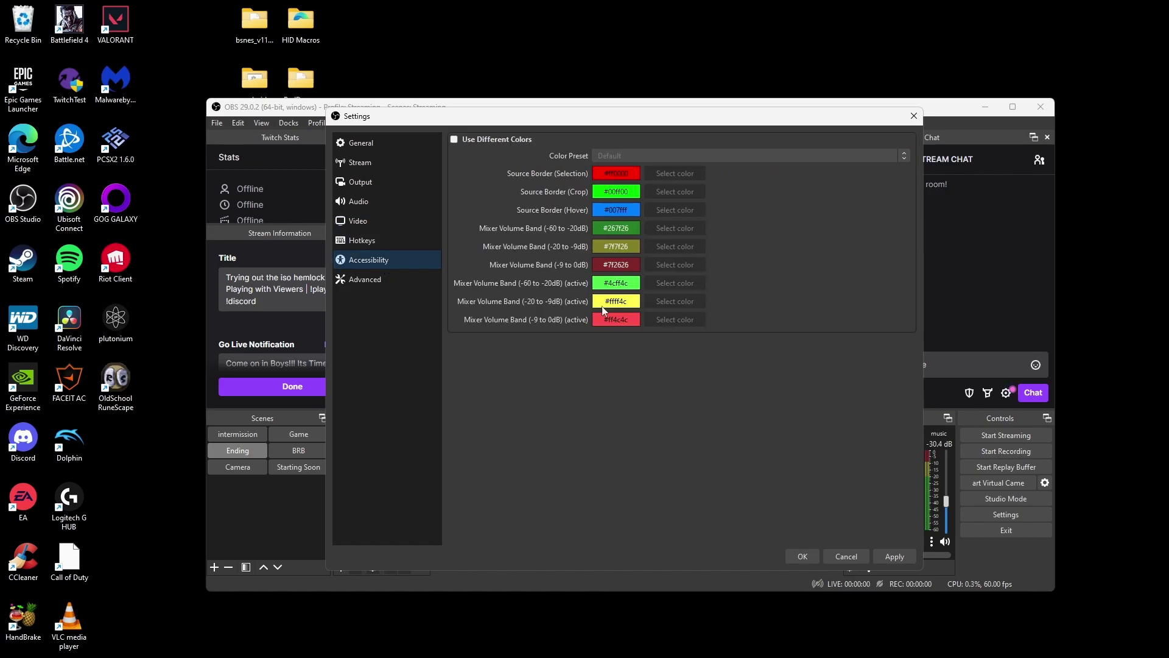
{"action": "left_click", "coordinate": [426, 279]}
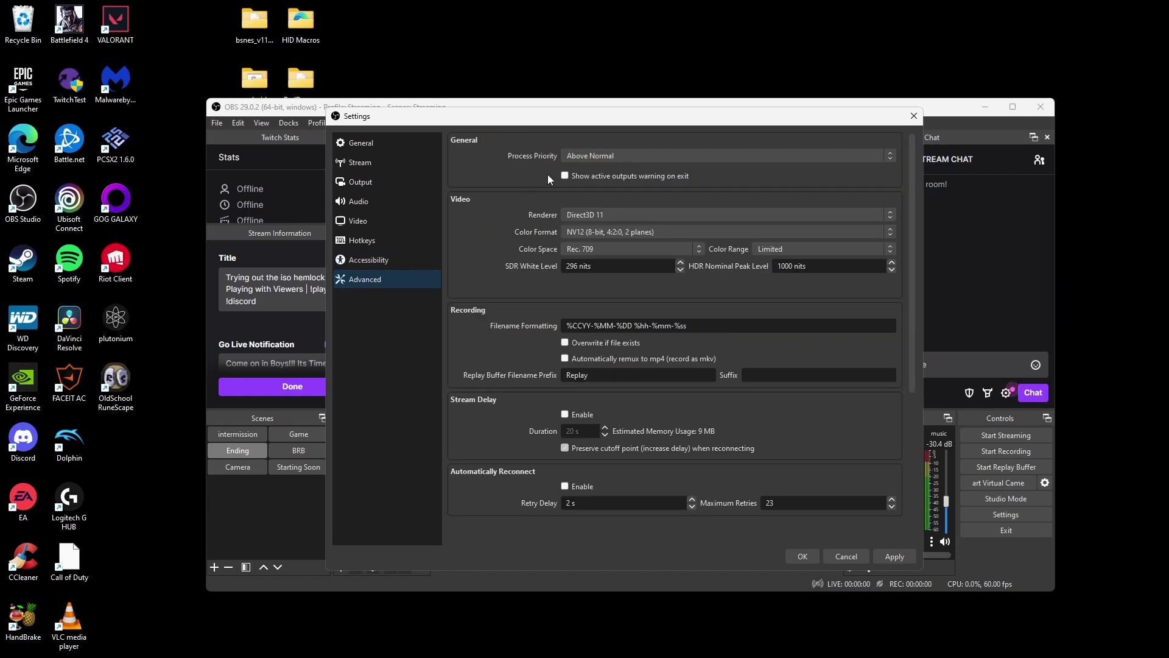
{"action": "left_click", "coordinate": [592, 159]}
{"action": "left_click", "coordinate": [606, 185]}
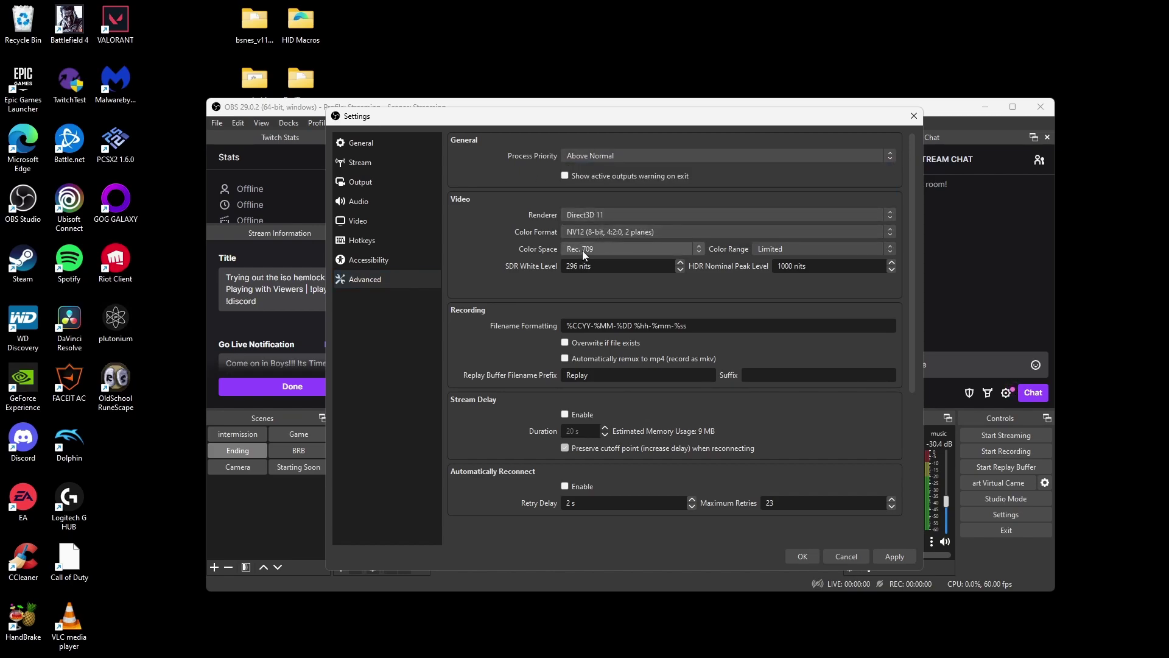
{"action": "left_click", "coordinate": [776, 253]}
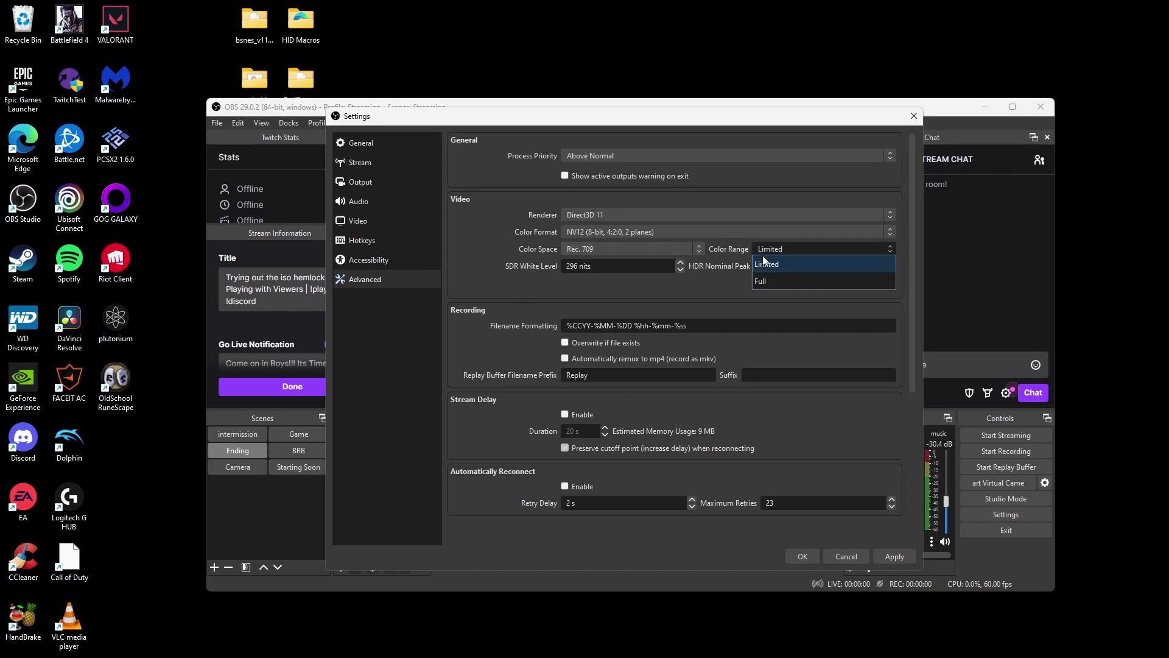
{"action": "left_click", "coordinate": [674, 250]}
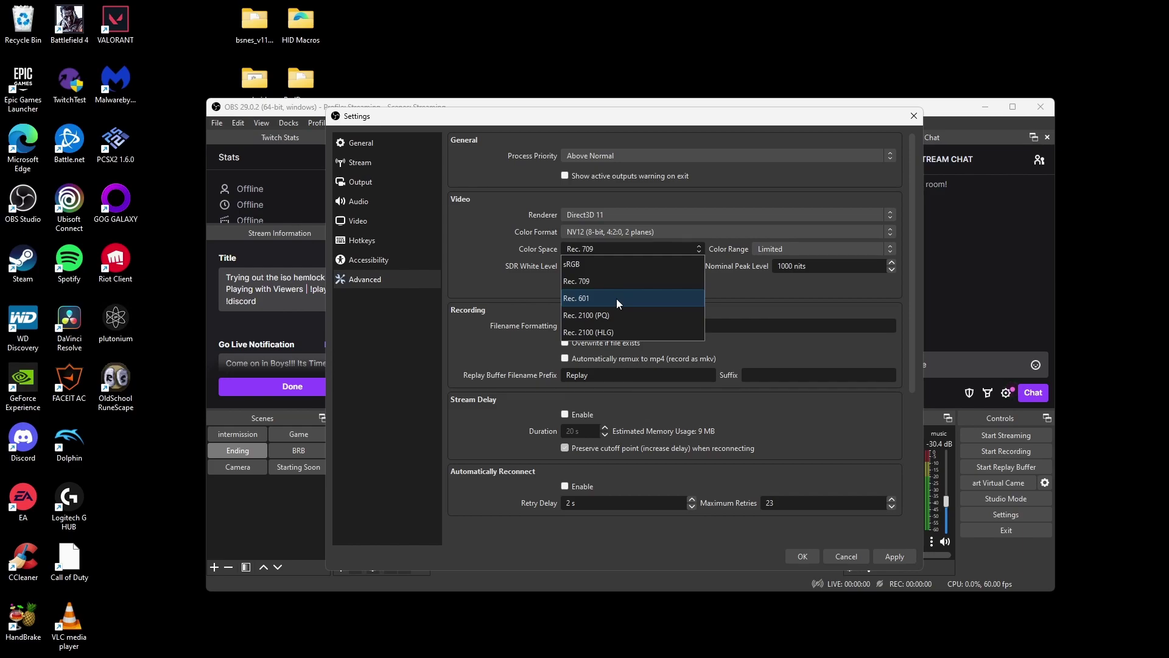
{"action": "left_click", "coordinate": [505, 270]}
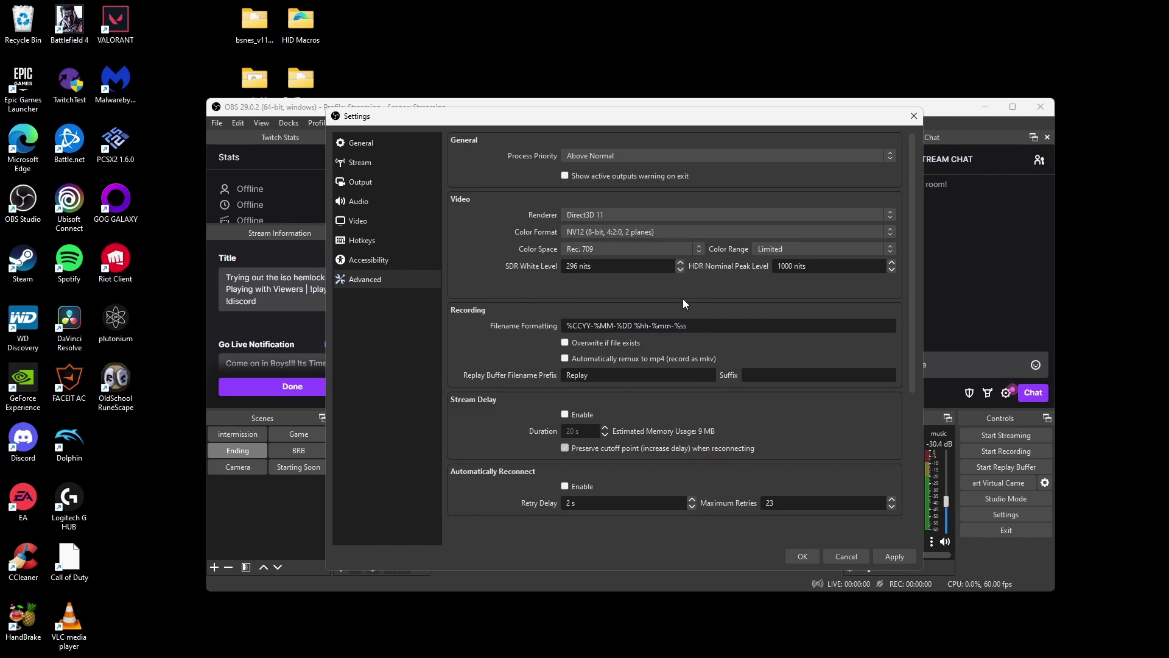
{"action": "scroll", "coordinate": [683, 302], "scroll_direction": "down", "scroll_amount": 3}
{"action": "scroll", "coordinate": [693, 314], "scroll_direction": "down", "scroll_amount": 2}
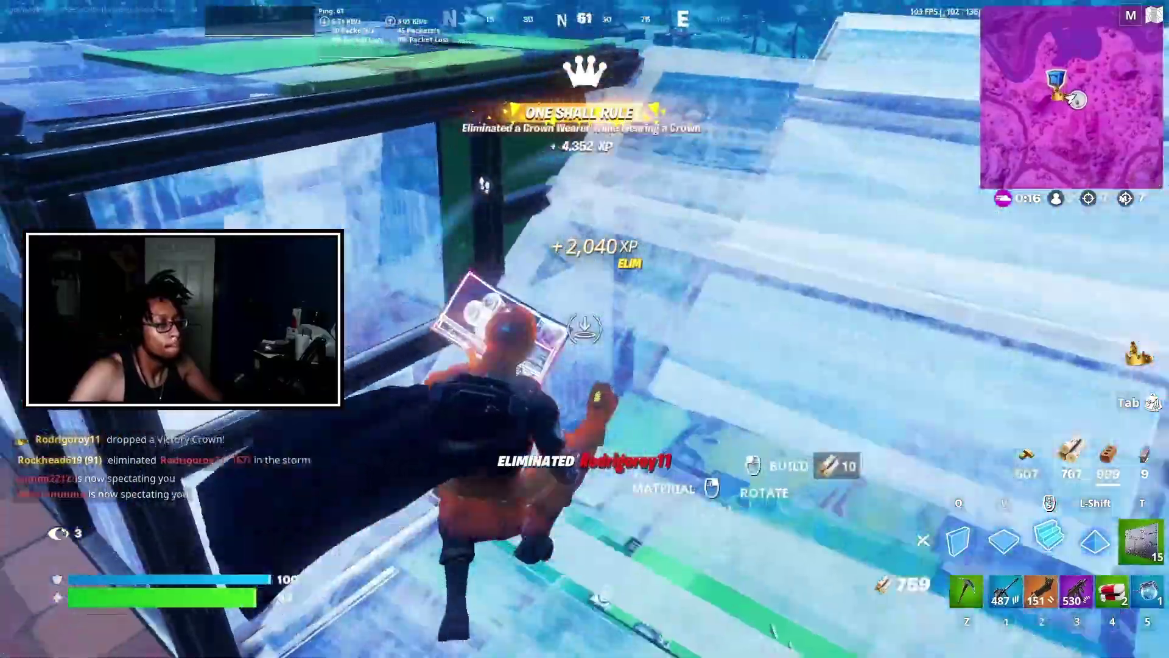
Step: Shoot the enemy with the Prime Shotgun, reload, then switch to the Stinger SMG and keep firing
{"action": "key", "text": "z"}
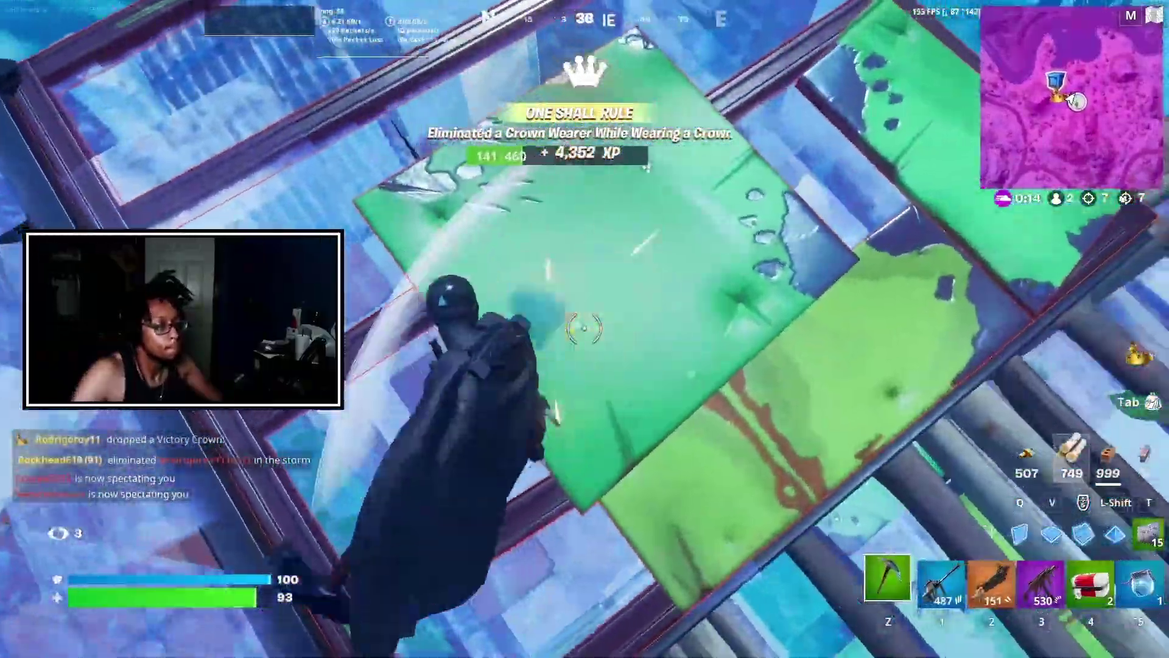
{"action": "key", "text": "2"}
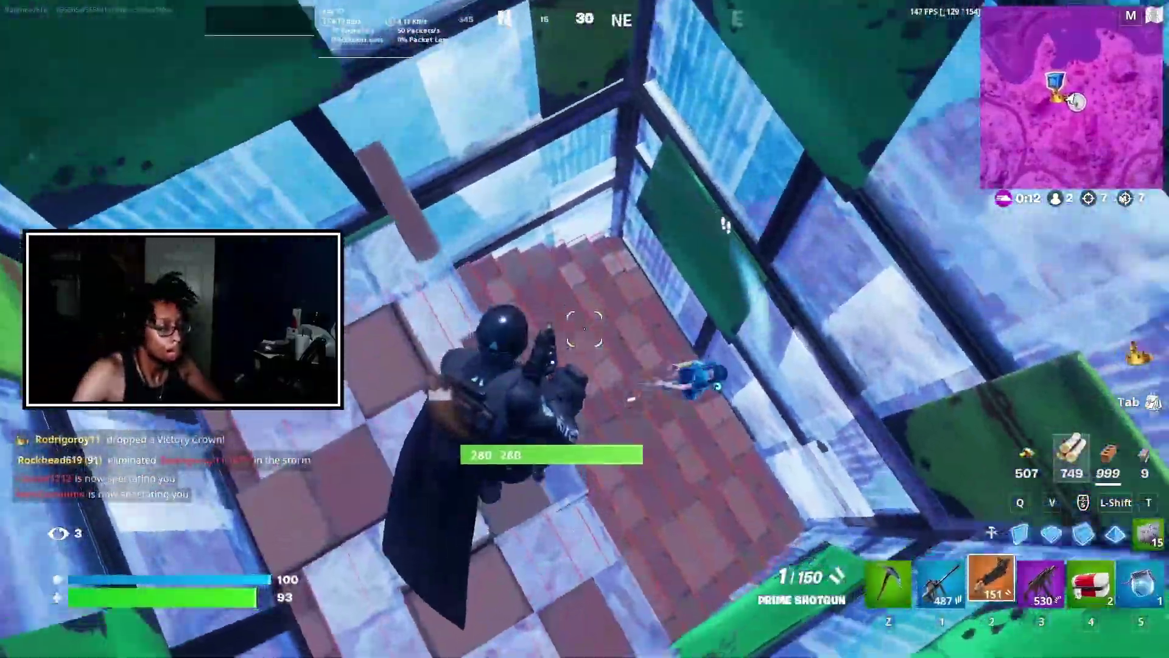
{"action": "left_click", "coordinate": [584, 329]}
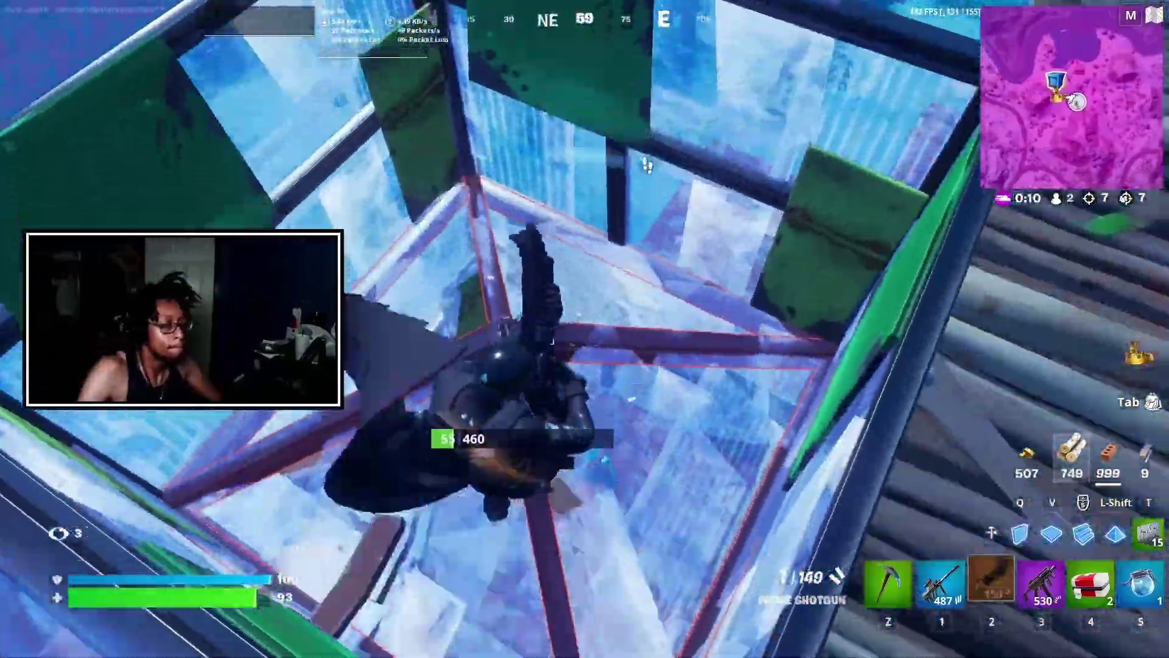
{"action": "key", "text": "r"}
{"action": "left_click", "coordinate": [585, 329]}
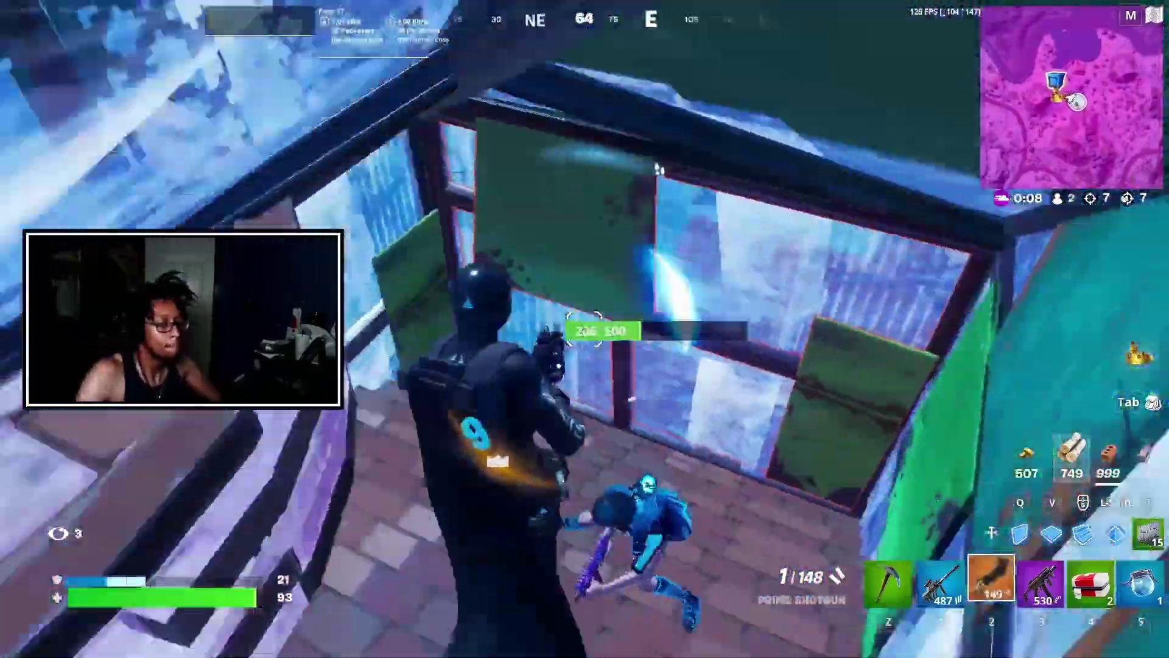
{"action": "key", "text": "4"}
{"action": "key", "text": "3"}
{"action": "left_click", "coordinate": [584, 329]}
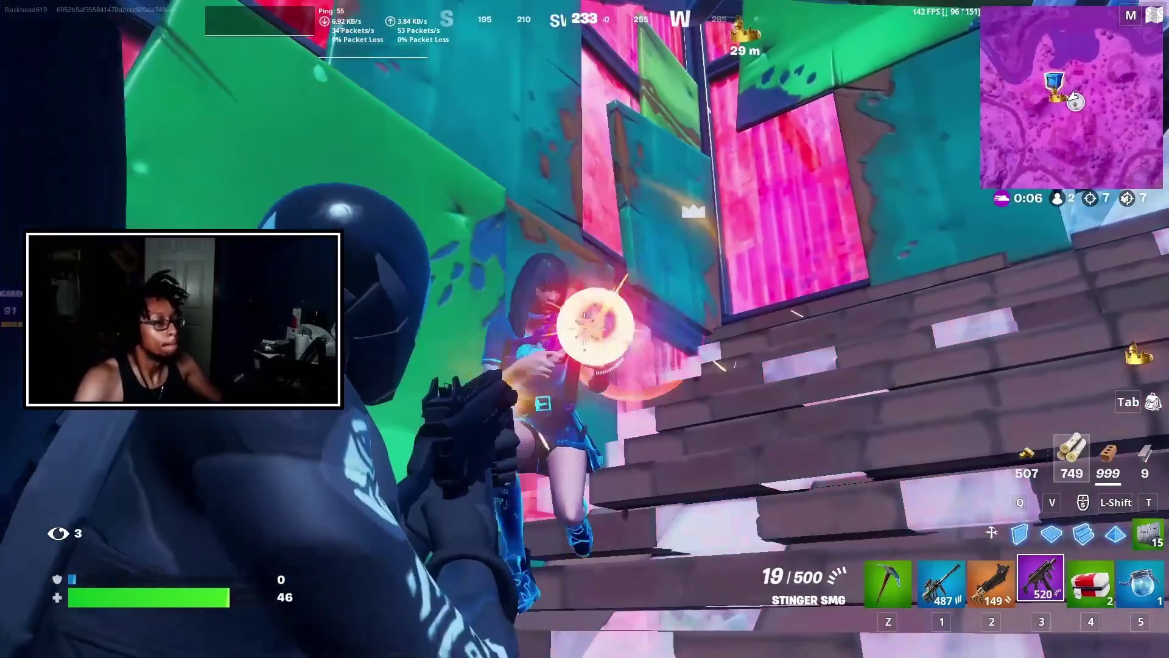